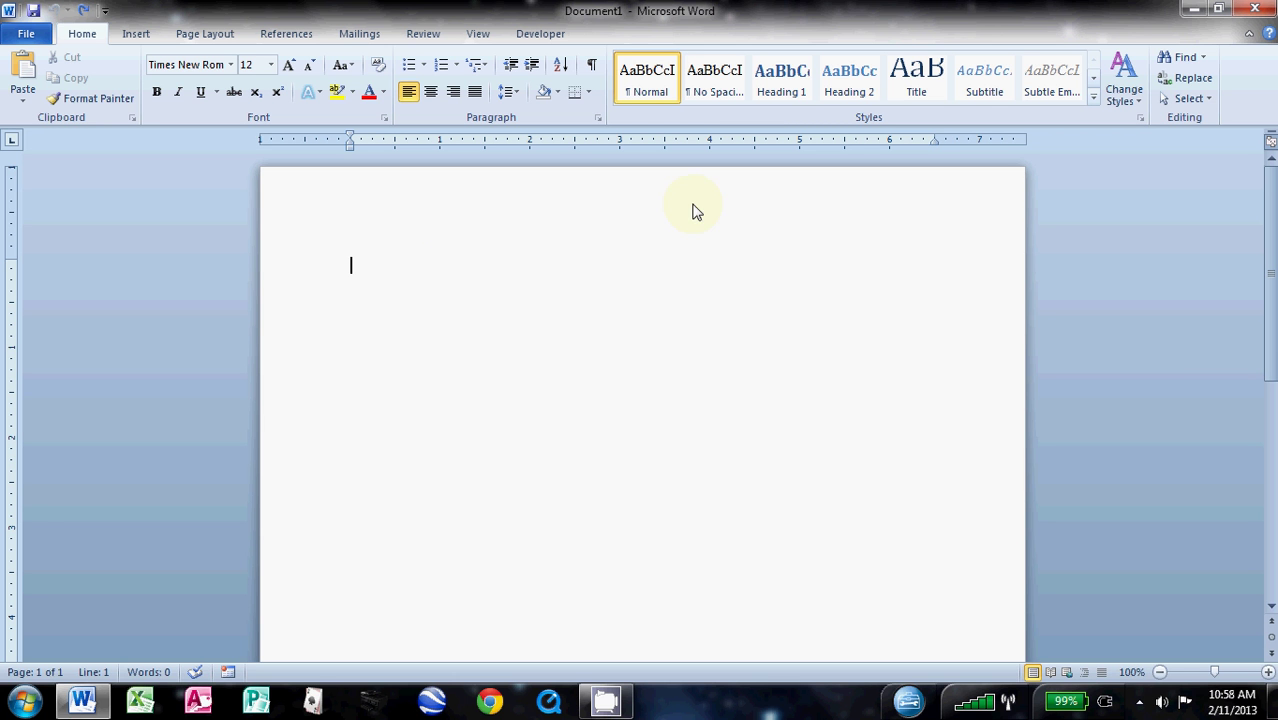
# Step: Open the page header and turn on Different First Page
pyautogui.doubleClick(443, 211)
pyautogui.click(446, 203)
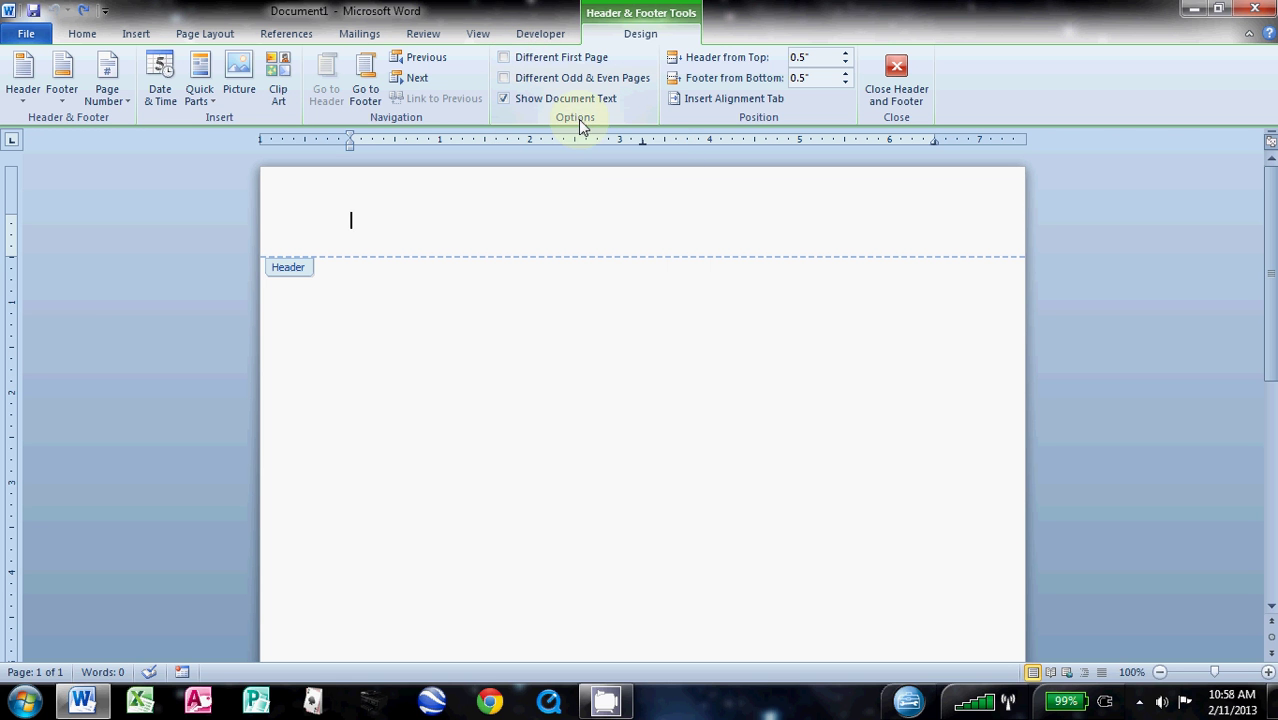
pyautogui.click(526, 61)
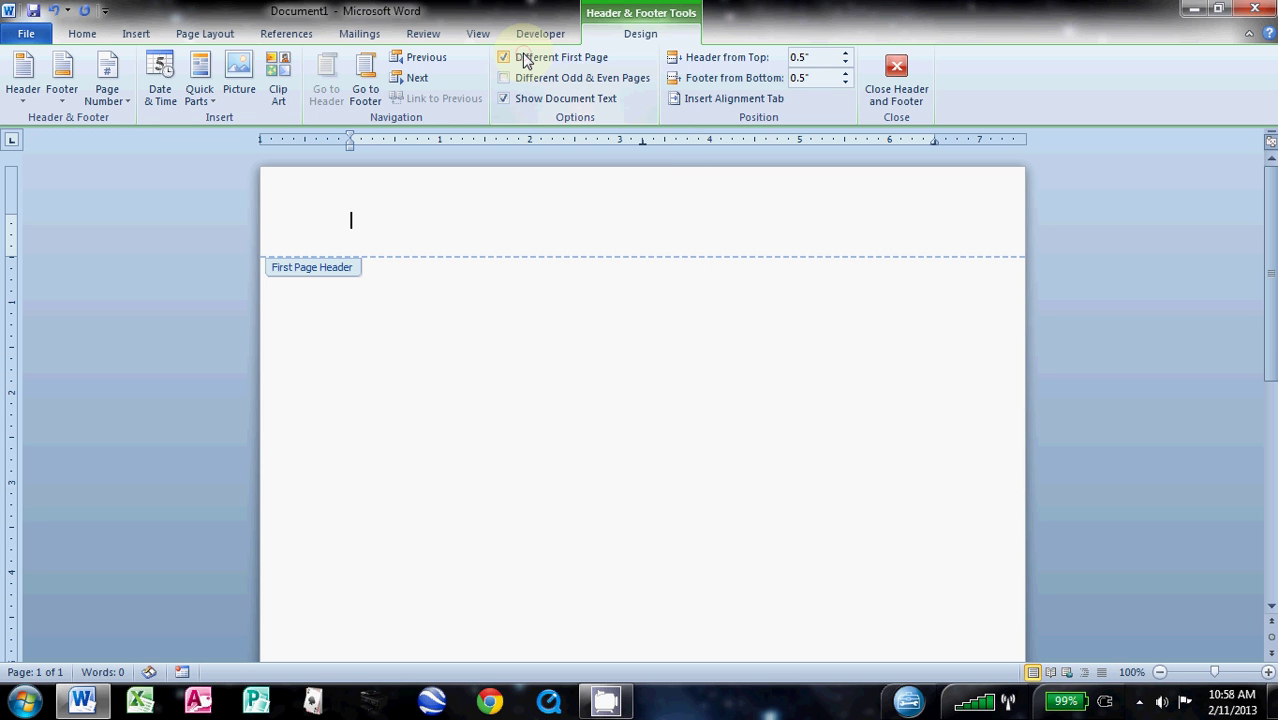
# Step: Insert the Blank (Three Columns) header and delete one of its placeholders
pyautogui.click(20, 96)
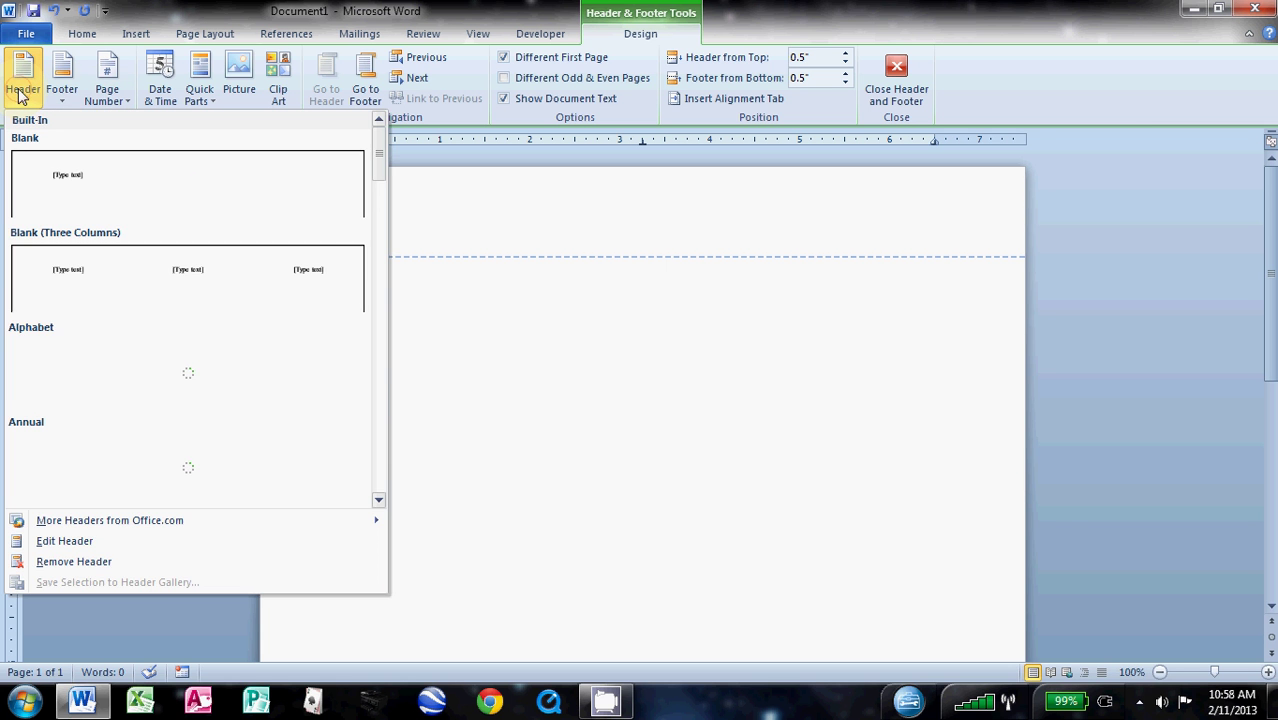
pyautogui.click(108, 272)
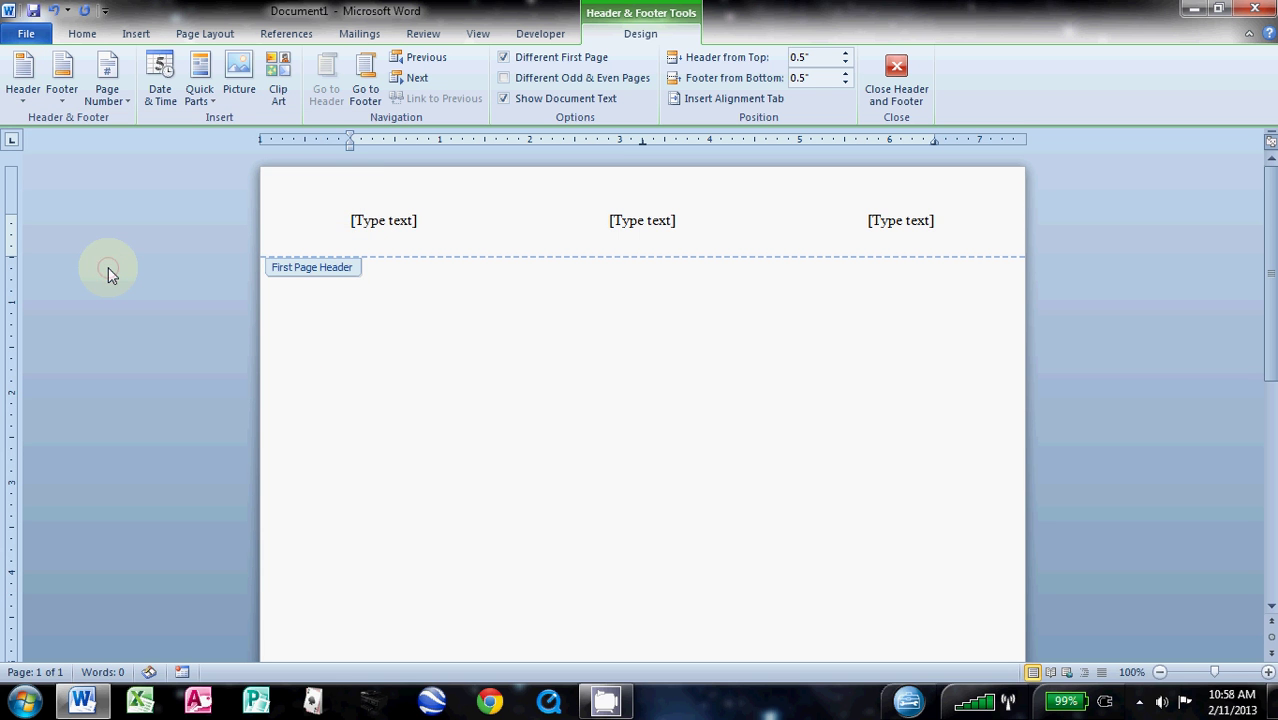
pyautogui.click(362, 220)
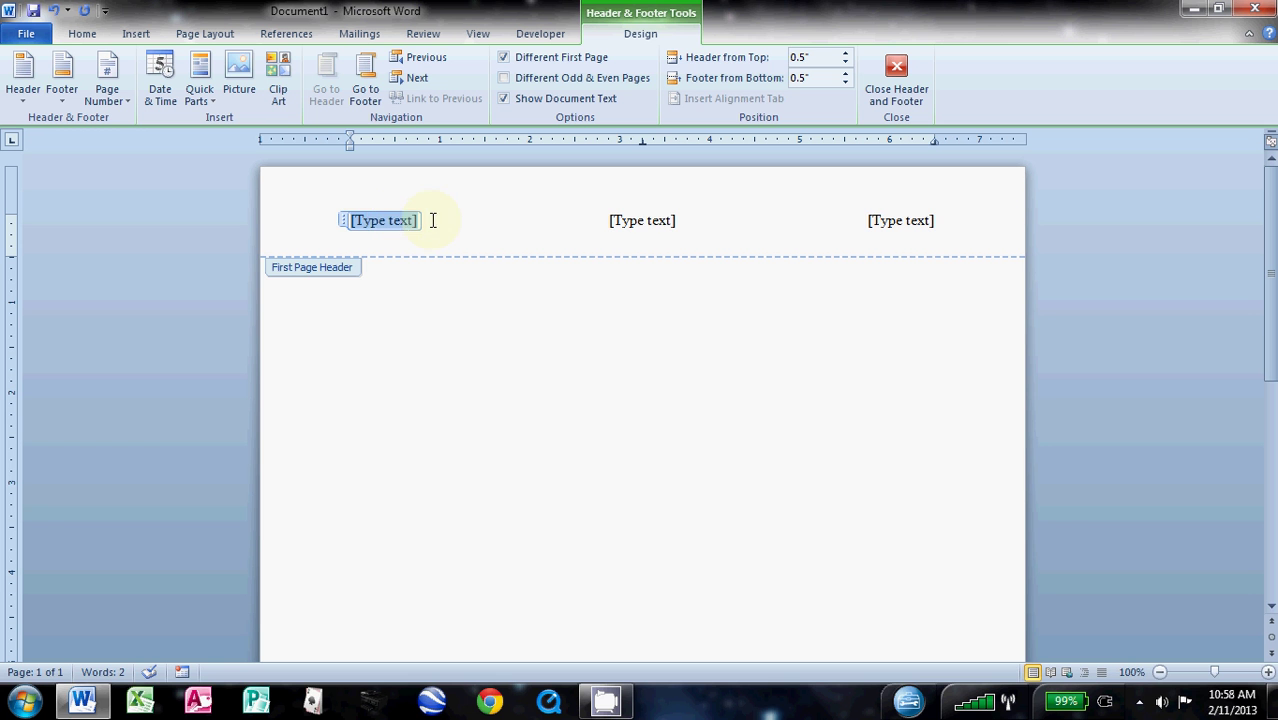
pyautogui.click(518, 228)
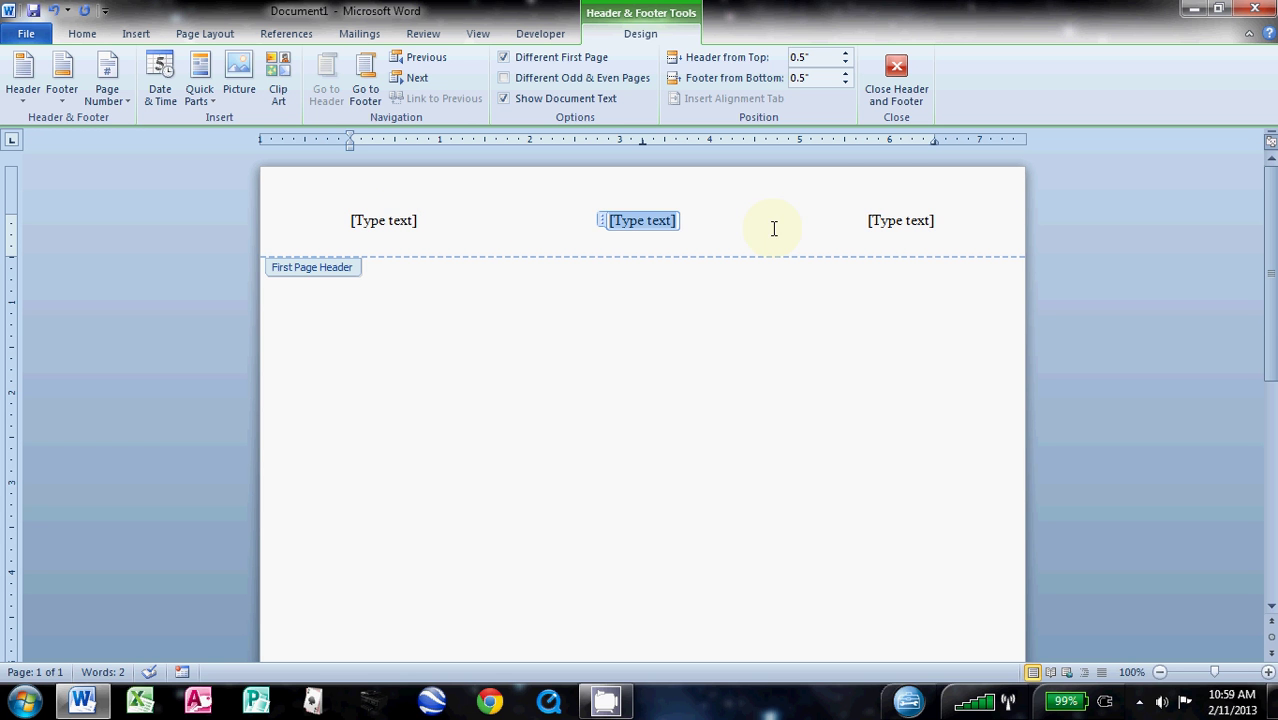
pyautogui.click(810, 225)
pyautogui.click(566, 231)
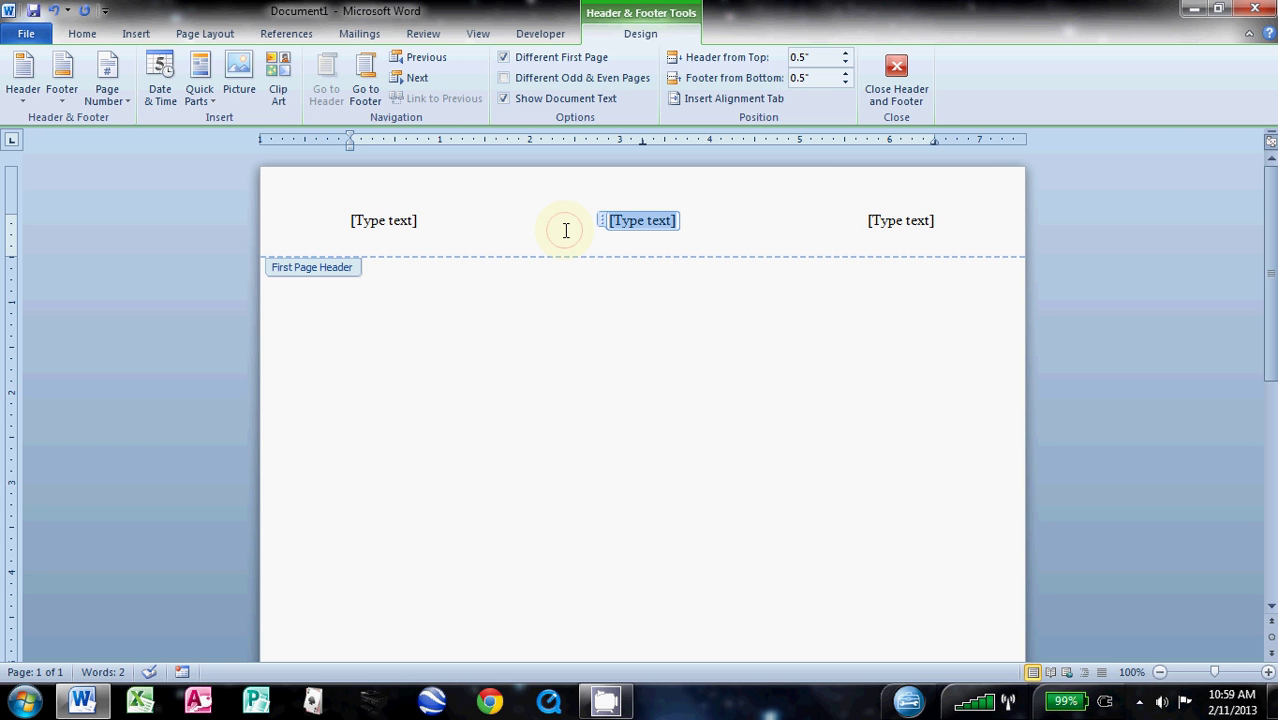
pyautogui.click(356, 220)
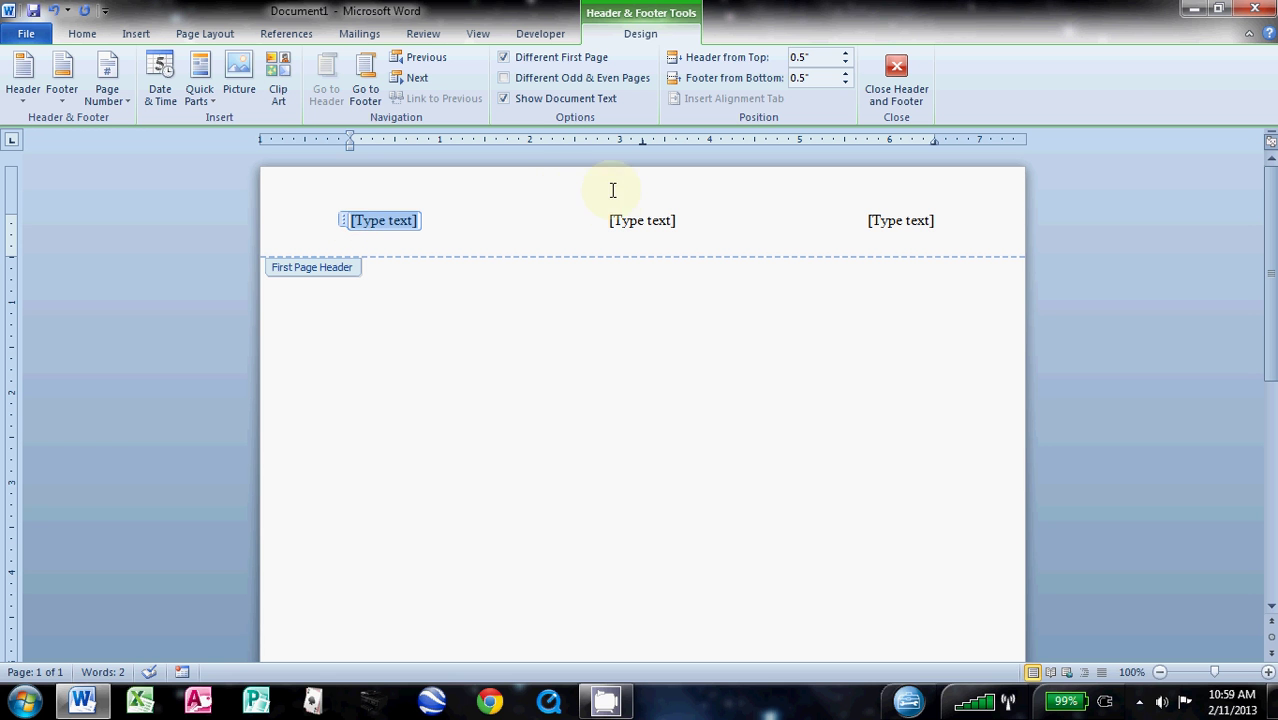
pyautogui.click(395, 224)
pyautogui.press('Delete')
pyautogui.press('Delete')
pyautogui.press('Delete')
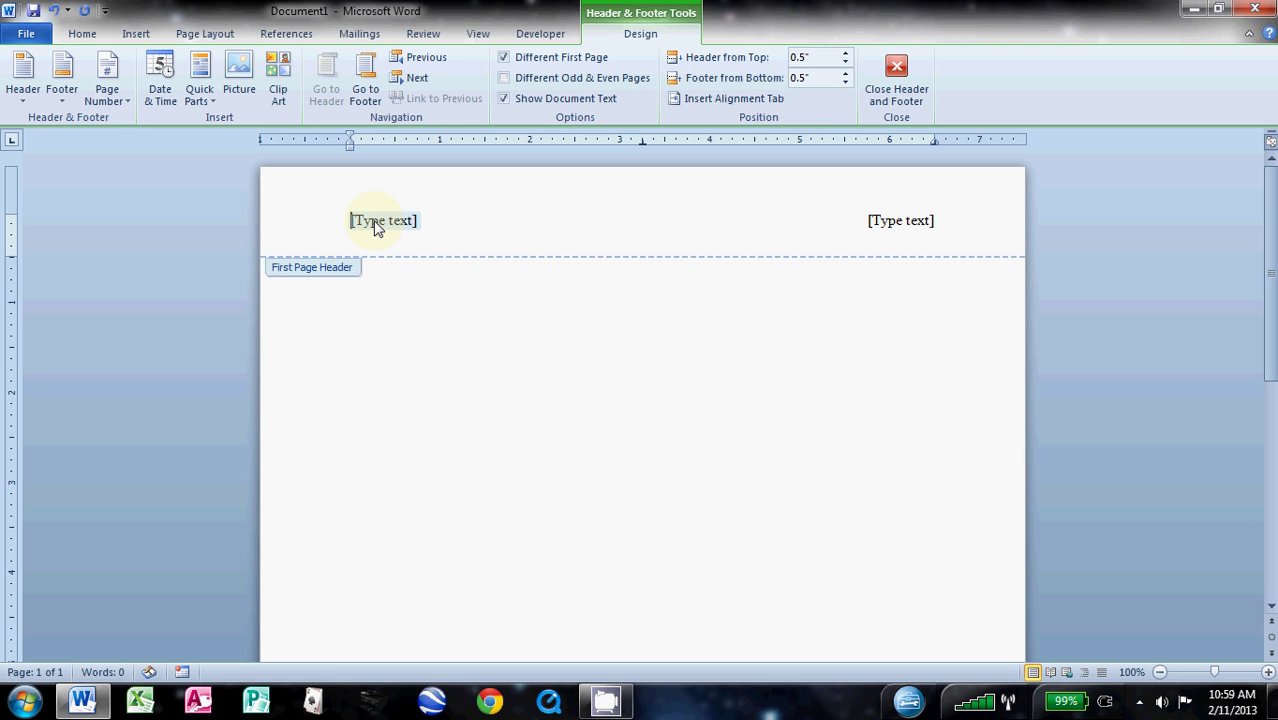
# Step: Select the whole left [Type text] placeholder, ready for the running head
pyautogui.click(562, 203)
pyautogui.click(382, 221)
pyautogui.click(519, 223)
pyautogui.click(360, 221)
pyautogui.click(362, 220)
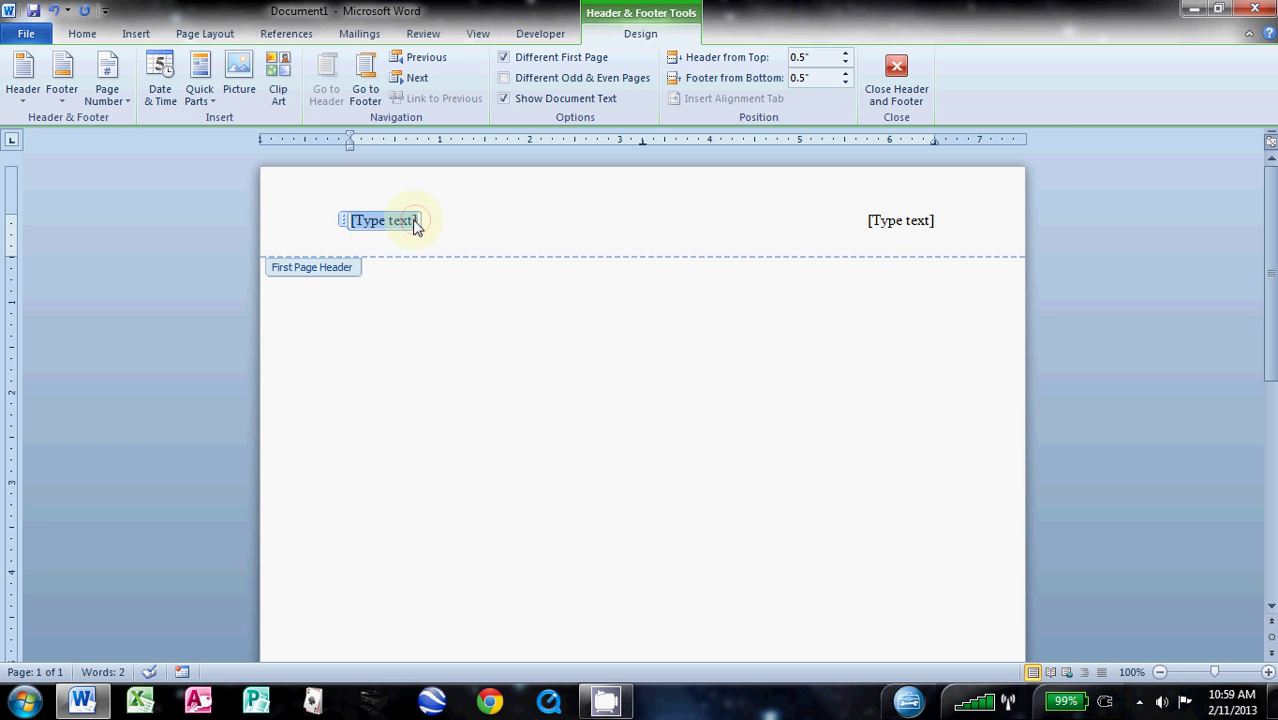
# Step: Type 'Running head: SHORT VERSION OF TITLE' into the left header placeholder
pyautogui.click(465, 224)
pyautogui.click(790, 220)
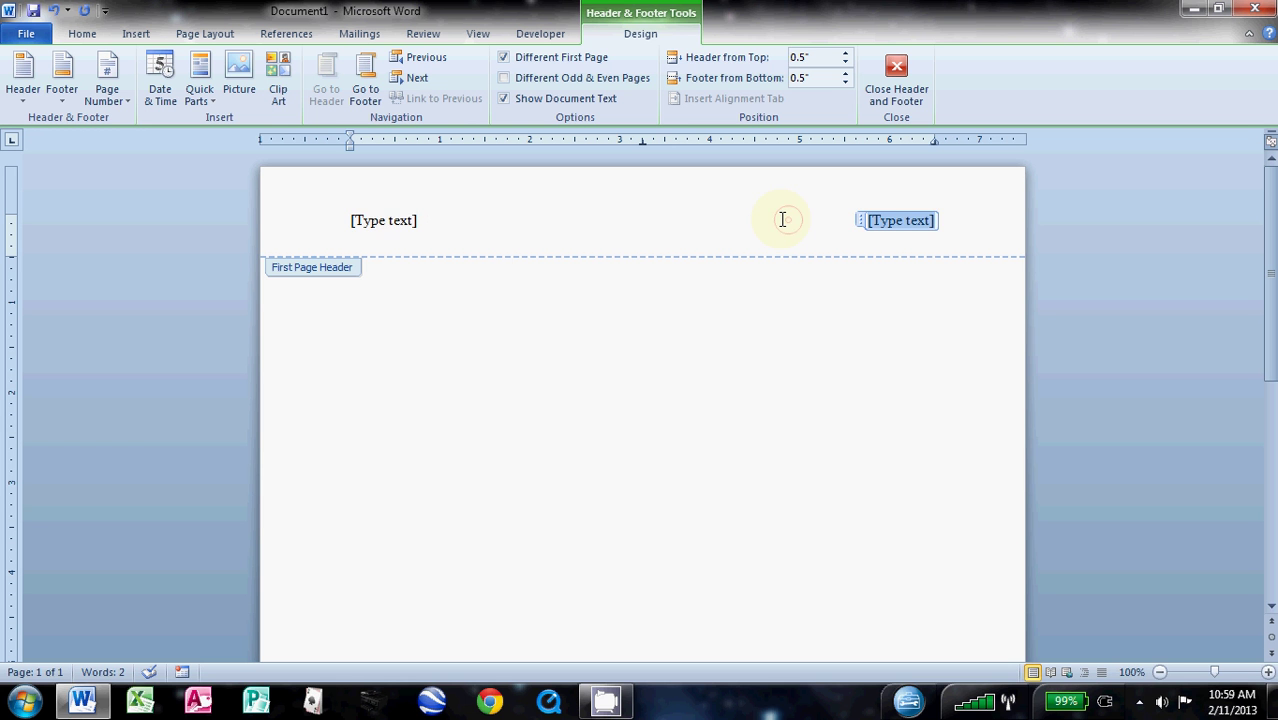
pyautogui.click(384, 220)
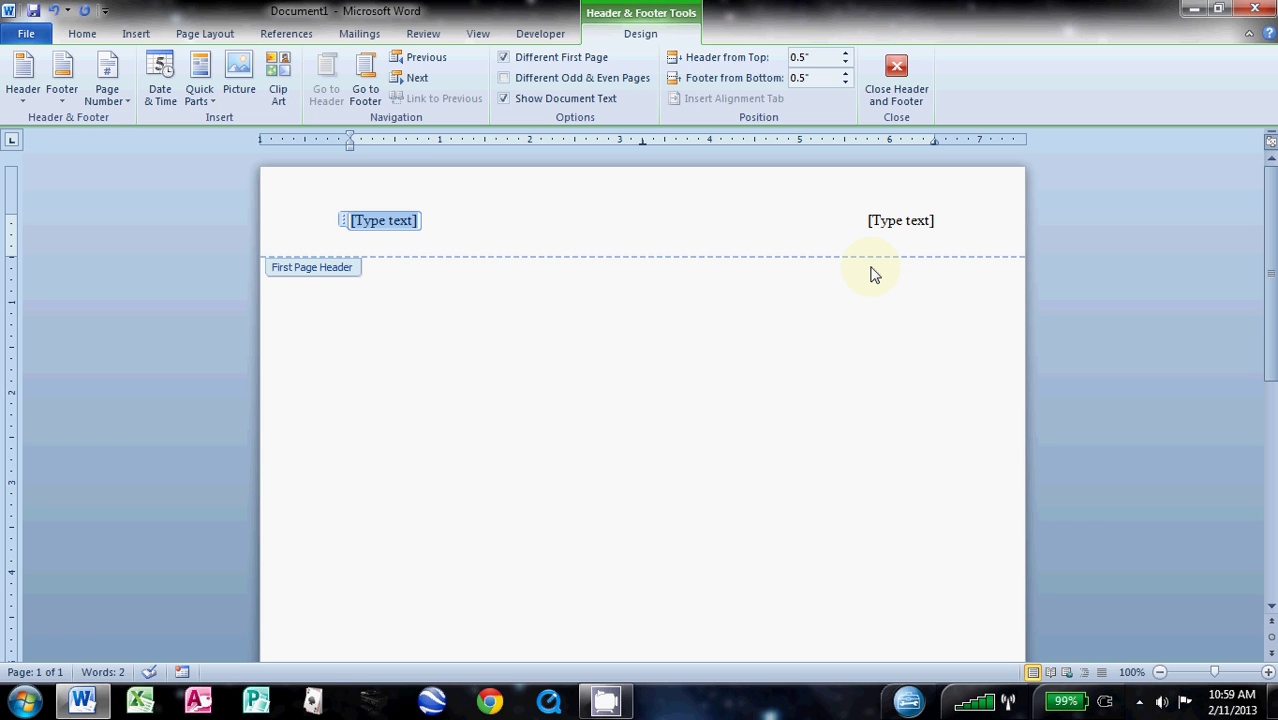
pyautogui.write('Run')
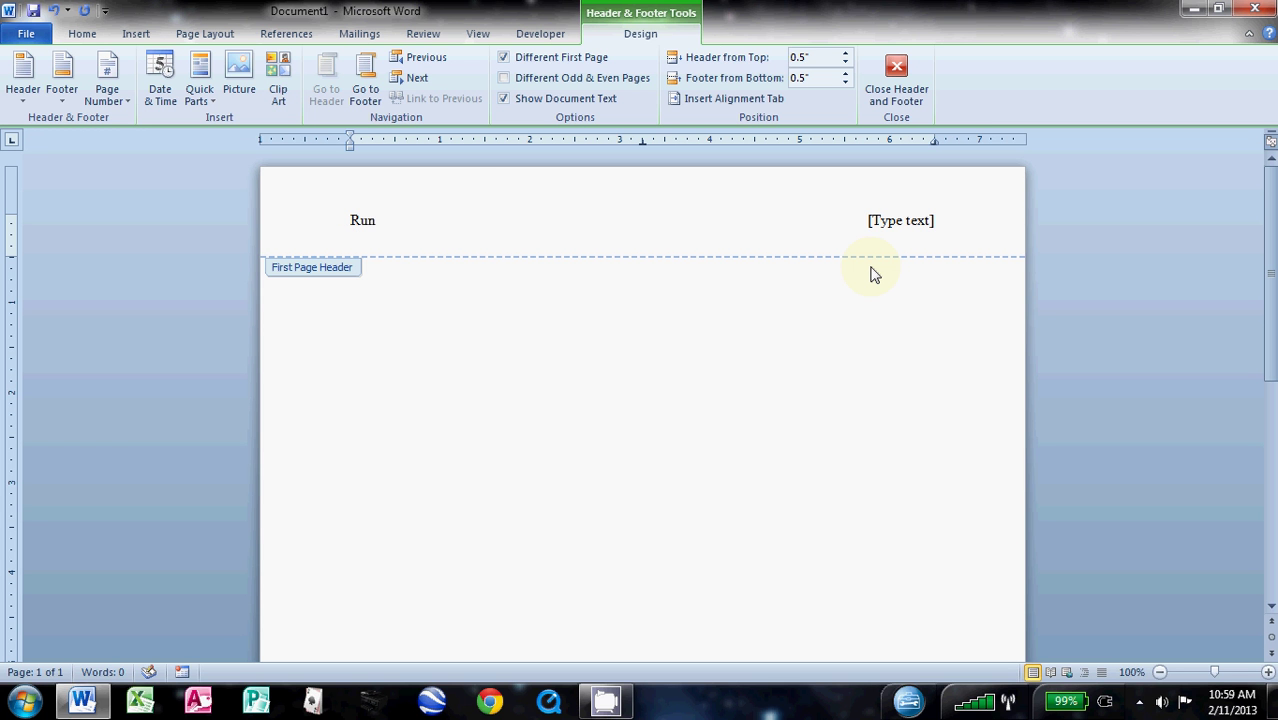
pyautogui.write('ning head:')
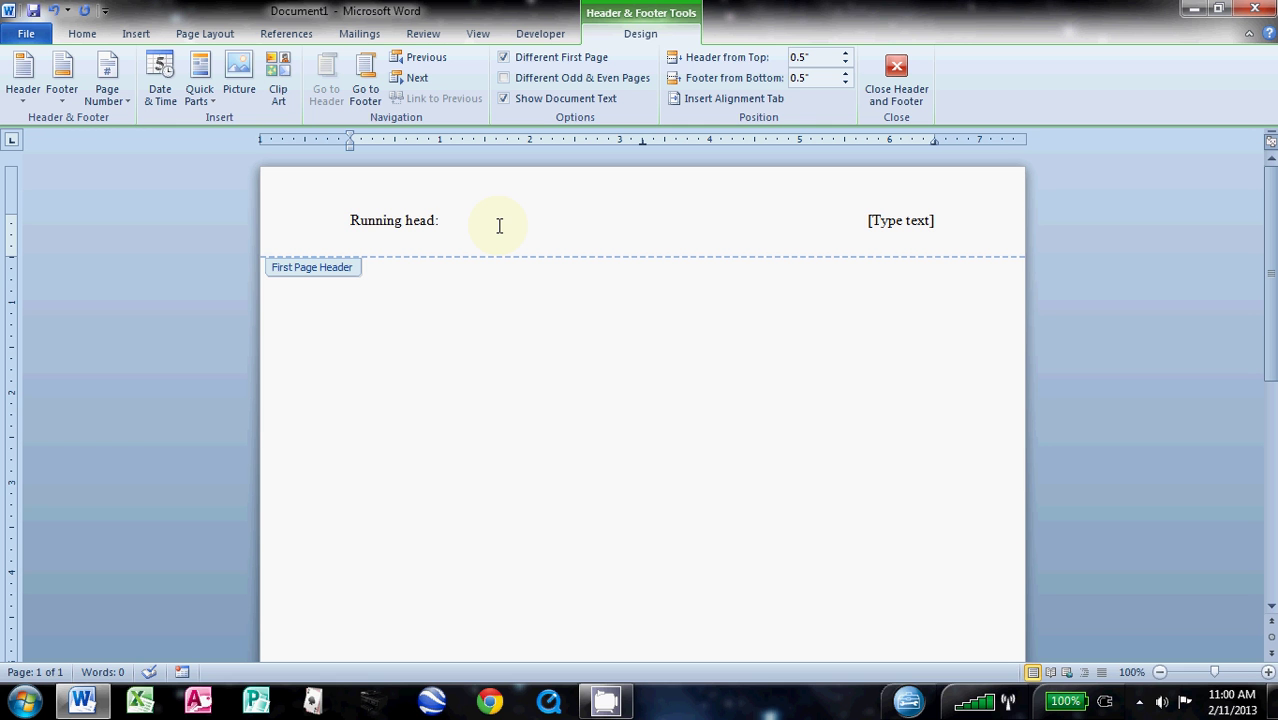
pyautogui.write('SHORT VERSION OF TITLE')
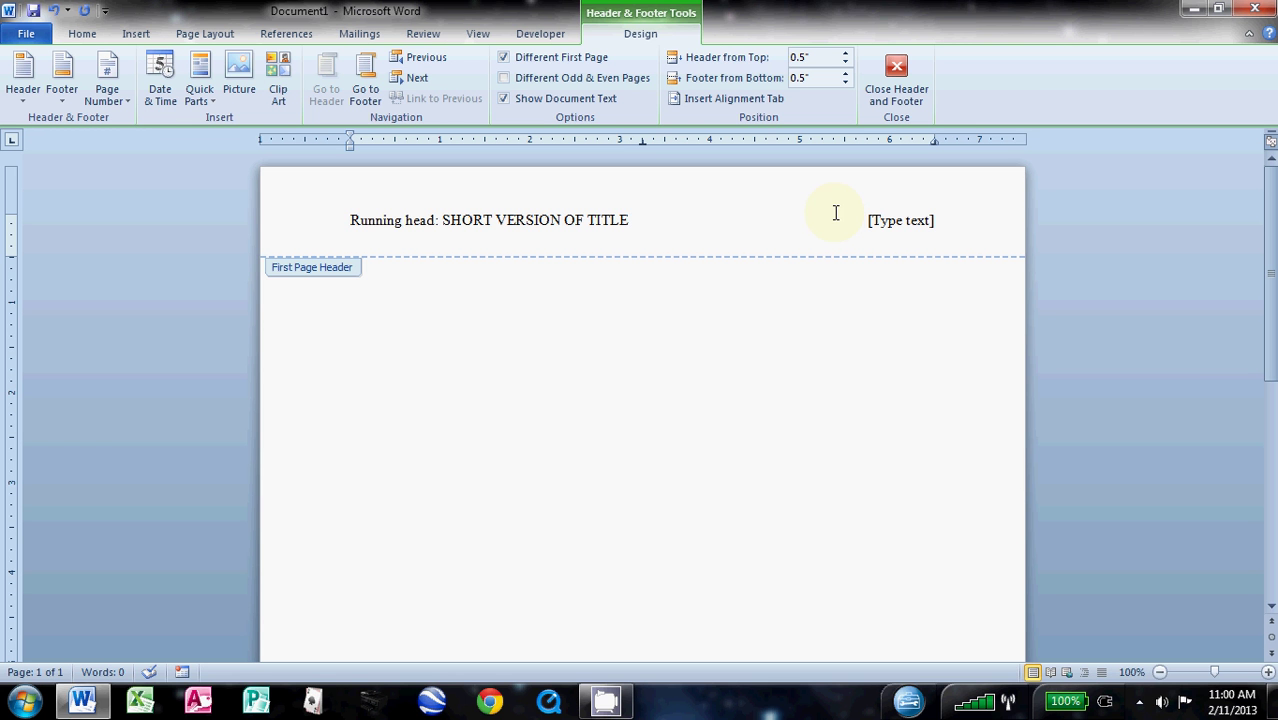
# Step: Replace the right placeholder with a Plain Number page number at Current Position
pyautogui.click(903, 221)
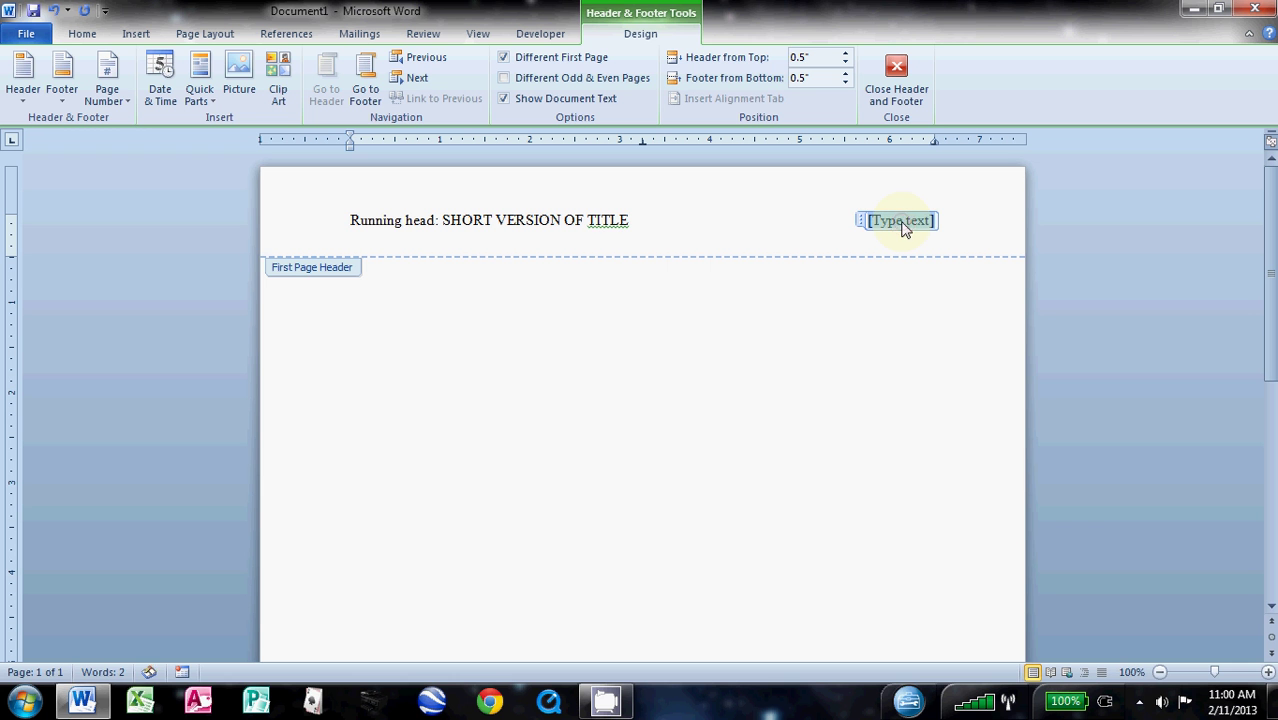
pyautogui.click(105, 93)
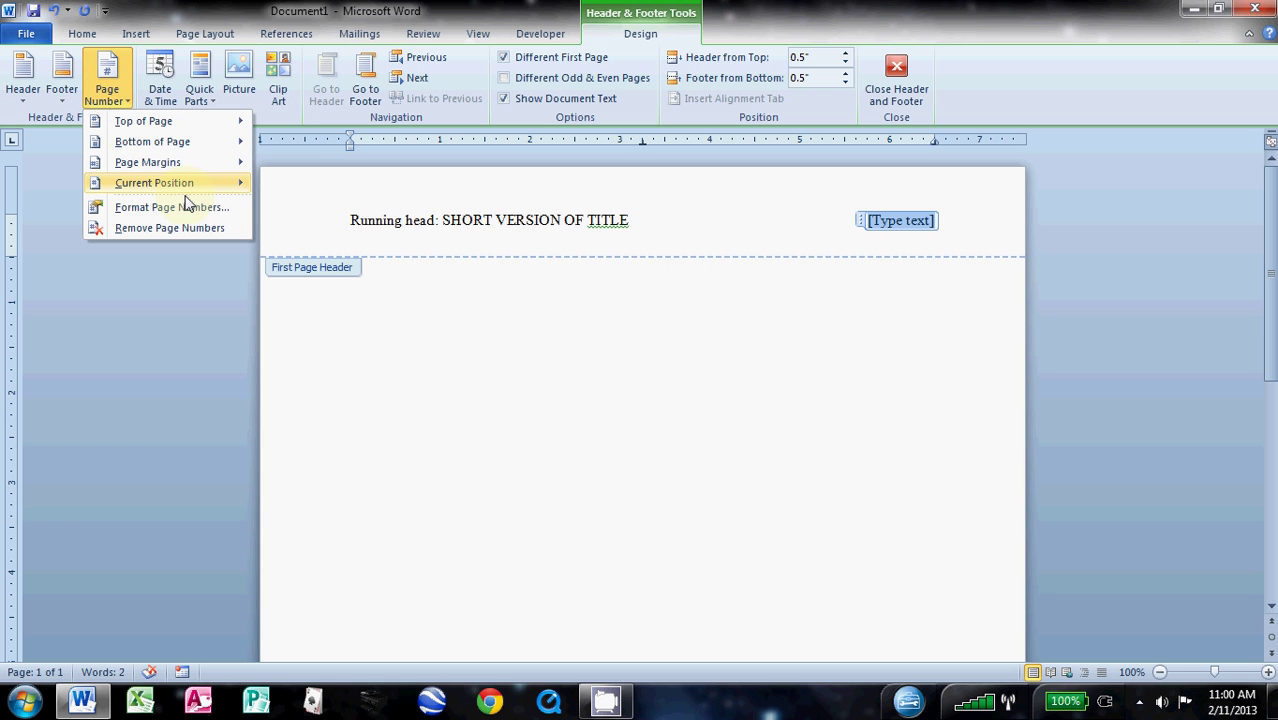
pyautogui.moveTo(190, 192)
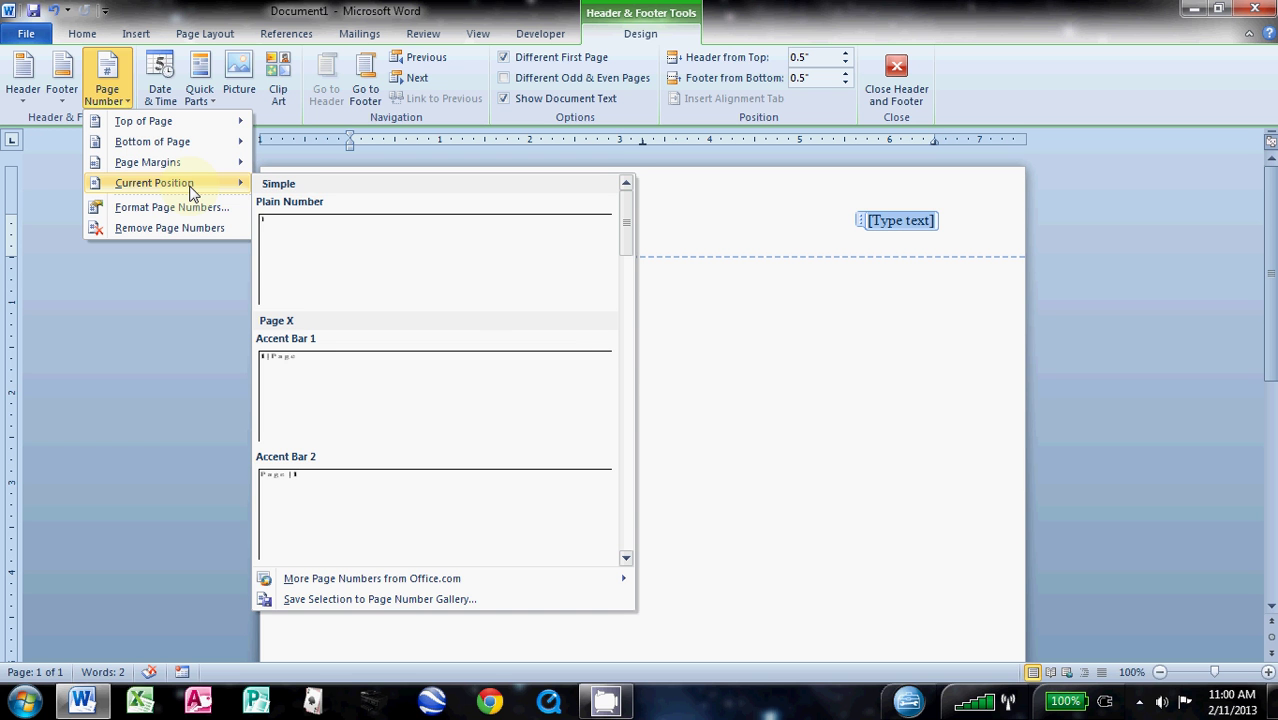
pyautogui.click(284, 242)
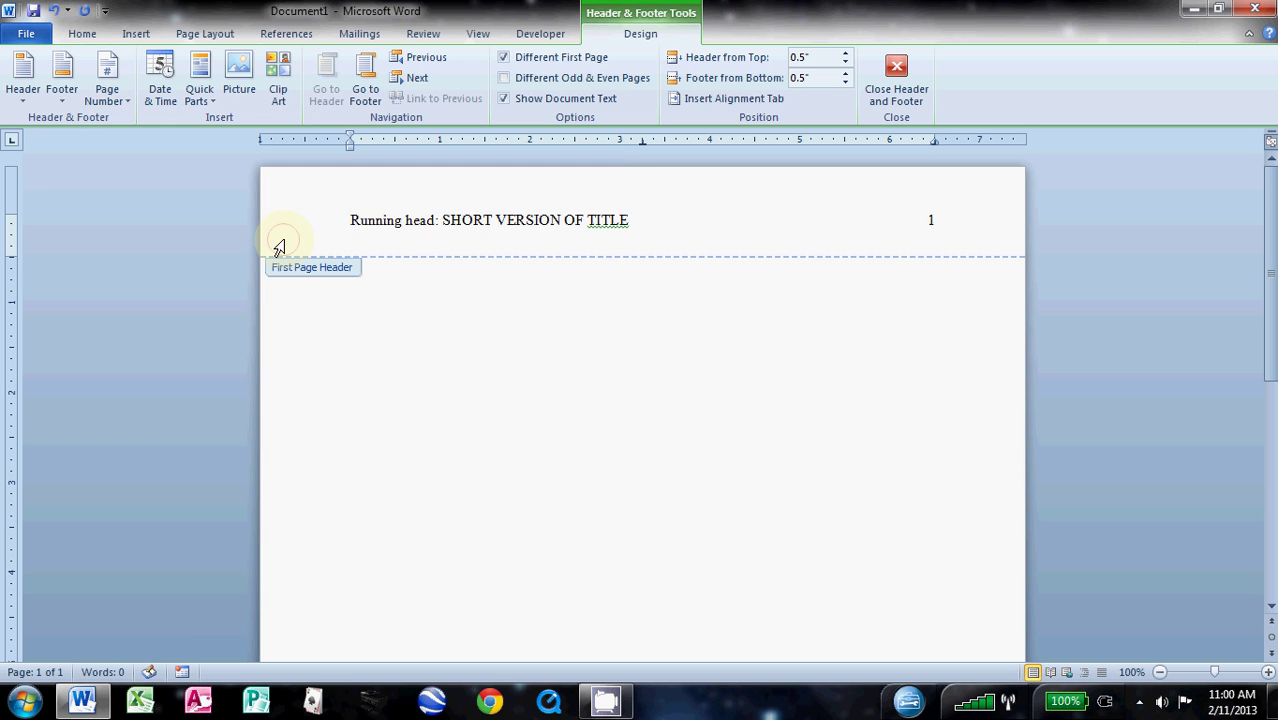
pyautogui.doubleClick(452, 316)
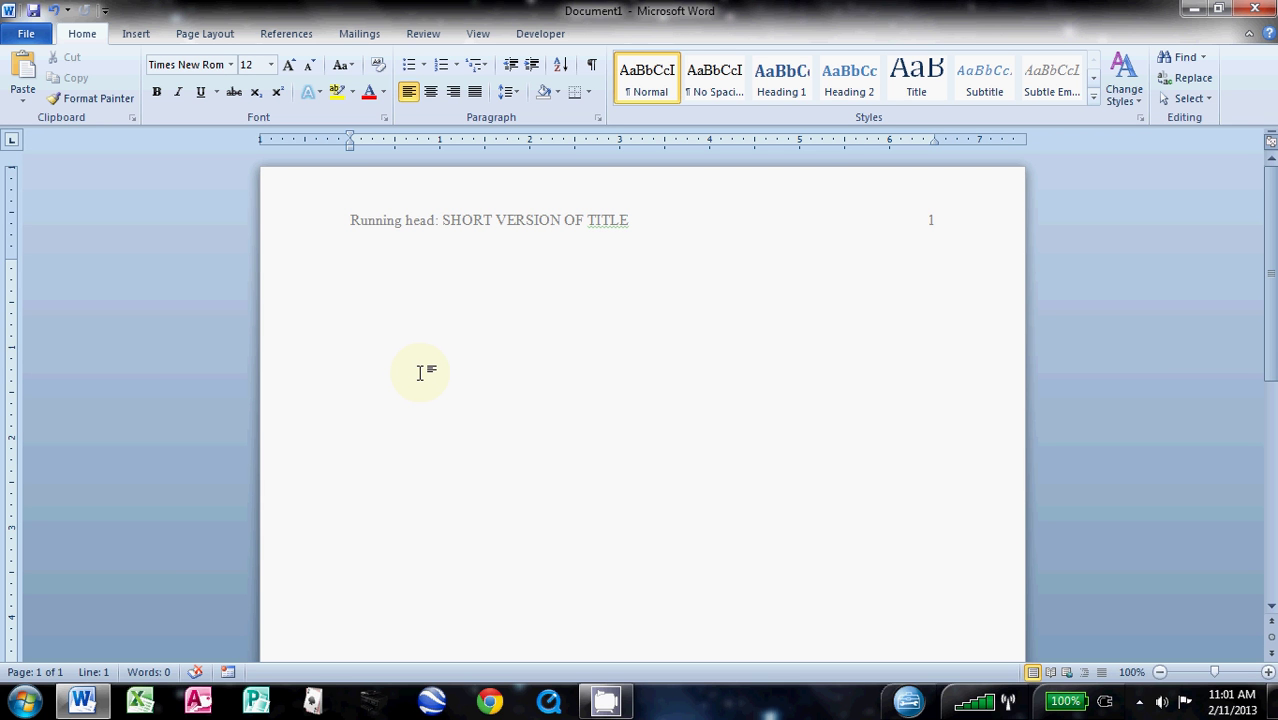
pyautogui.write('typing along')
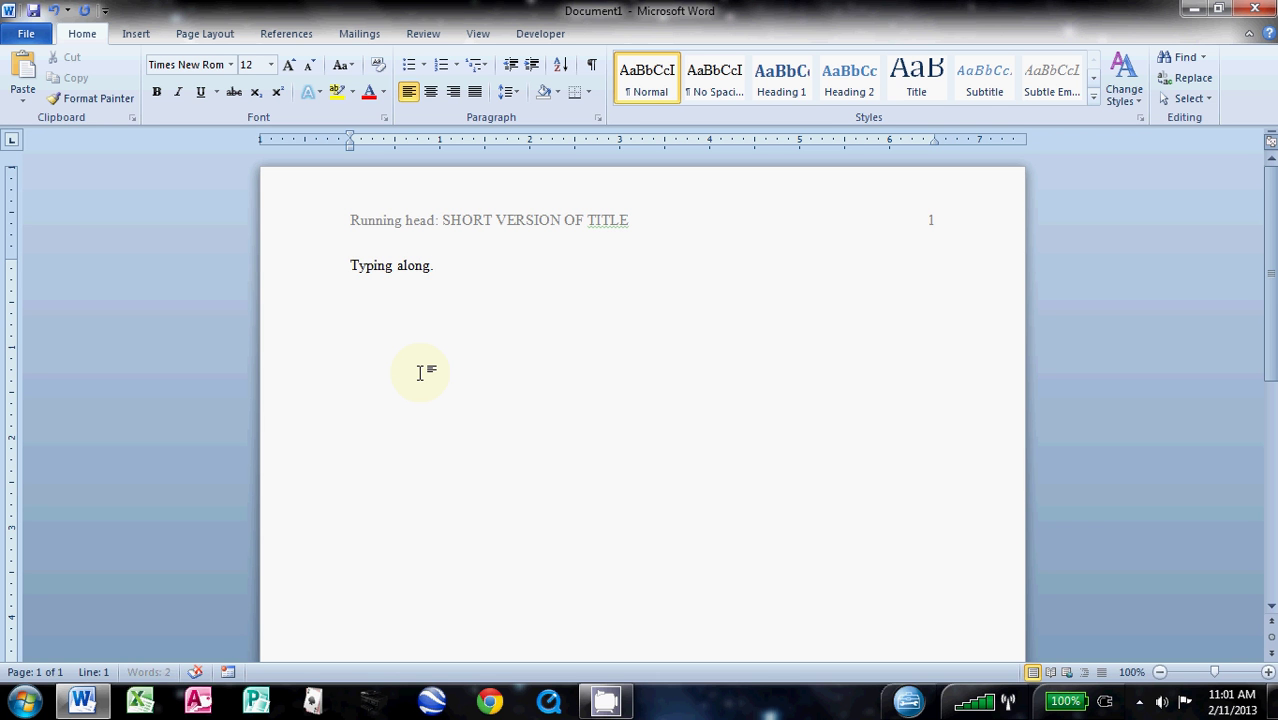
pyautogui.write('. typing alo')
pyautogui.write('ng...')
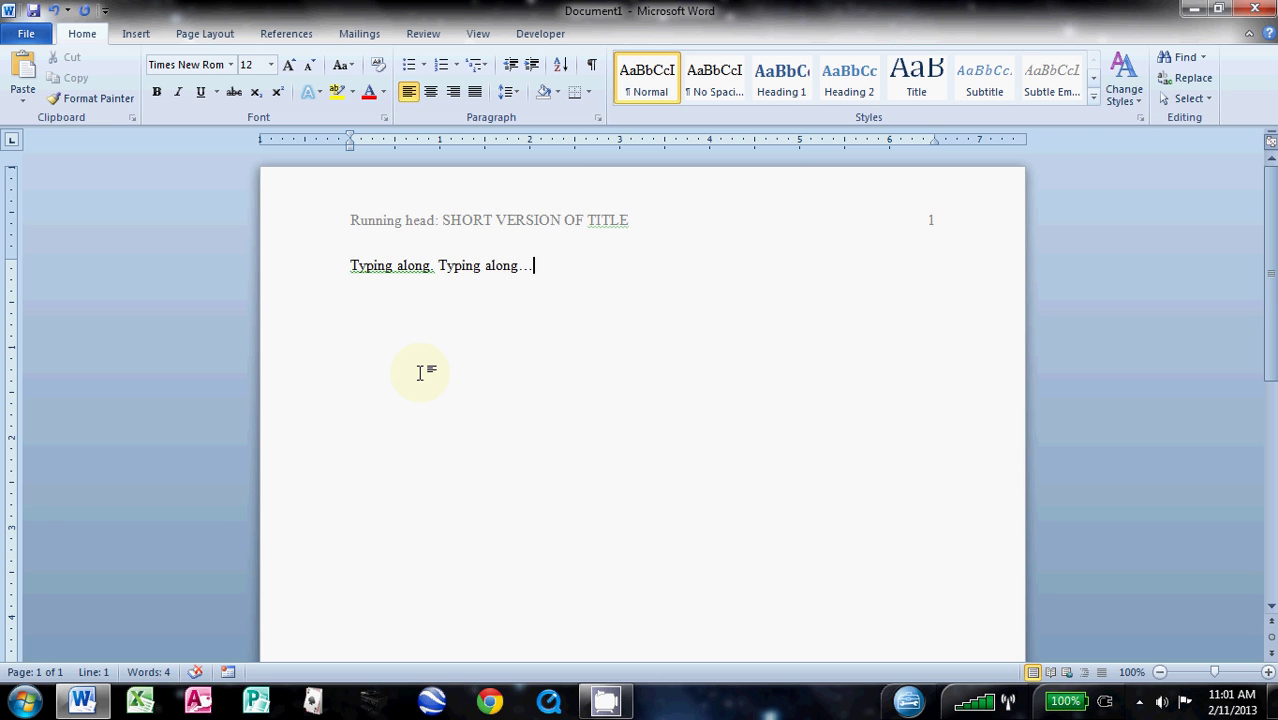
pyautogui.press('Return')
pyautogui.hotkey('ctrl', 'Return')
pyautogui.scroll(-3, 379, 400)
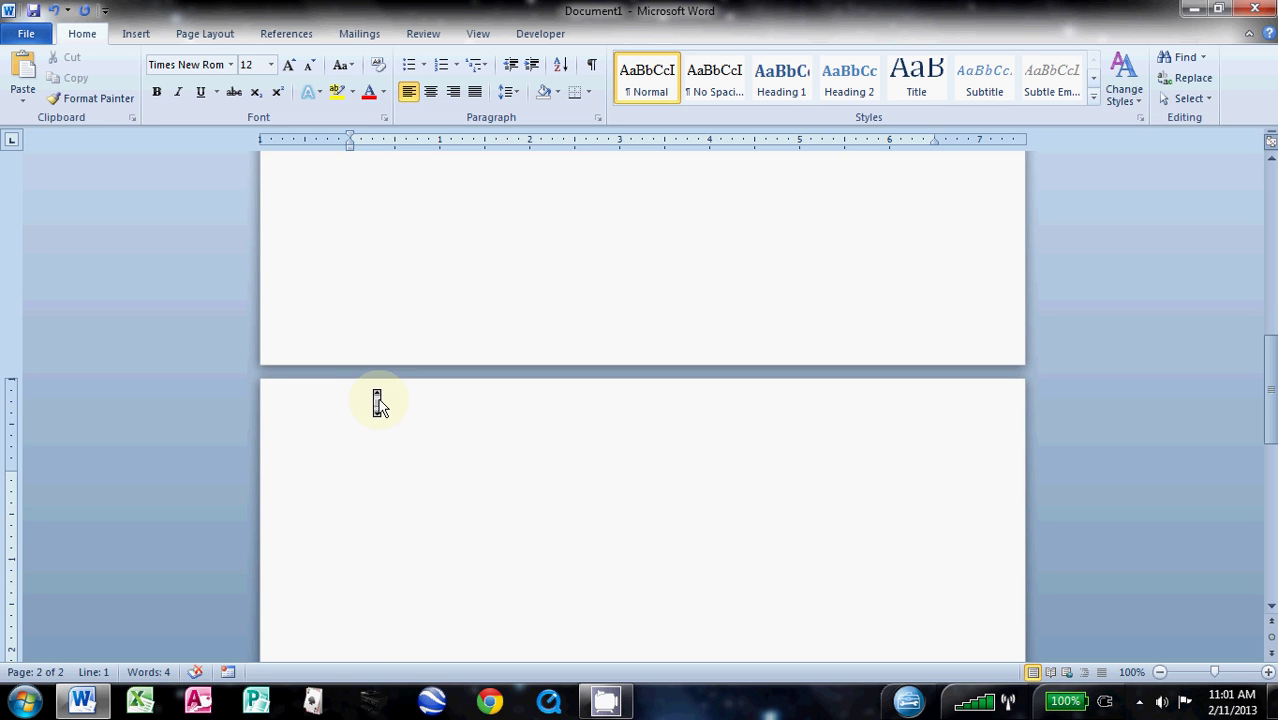
pyautogui.scroll(-1, 379, 403)
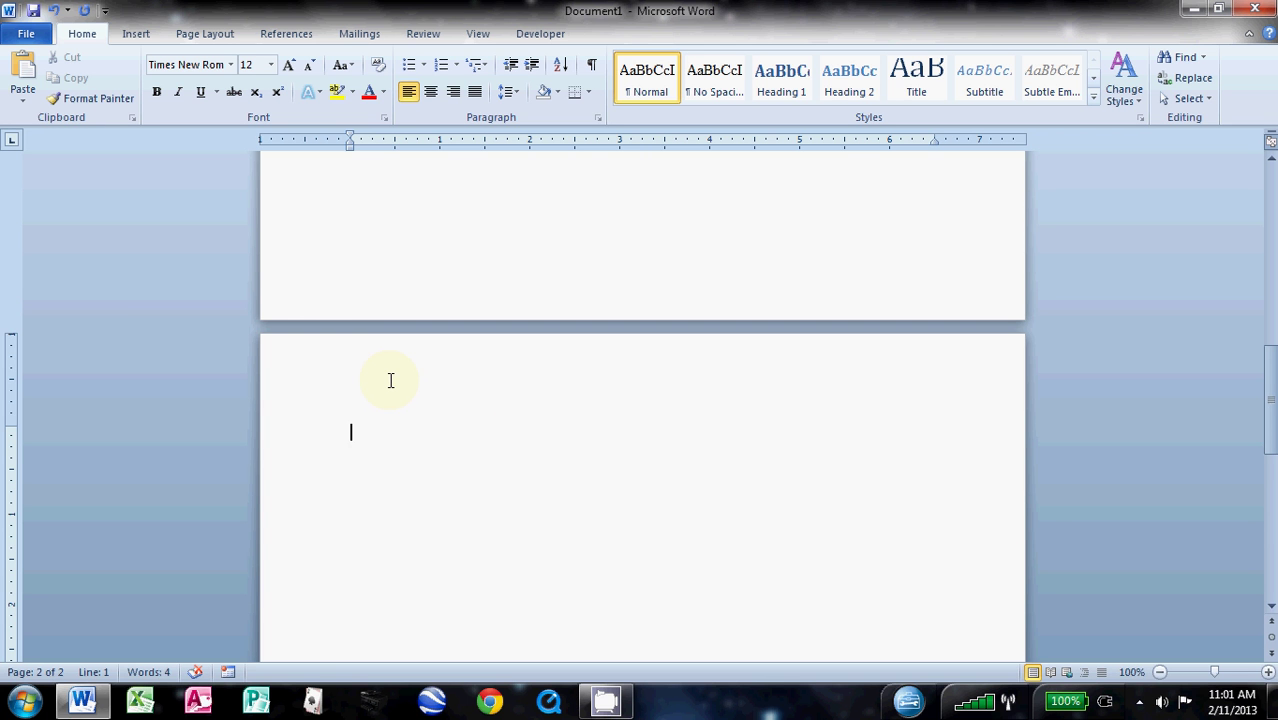
pyautogui.scroll(-1, 391, 379)
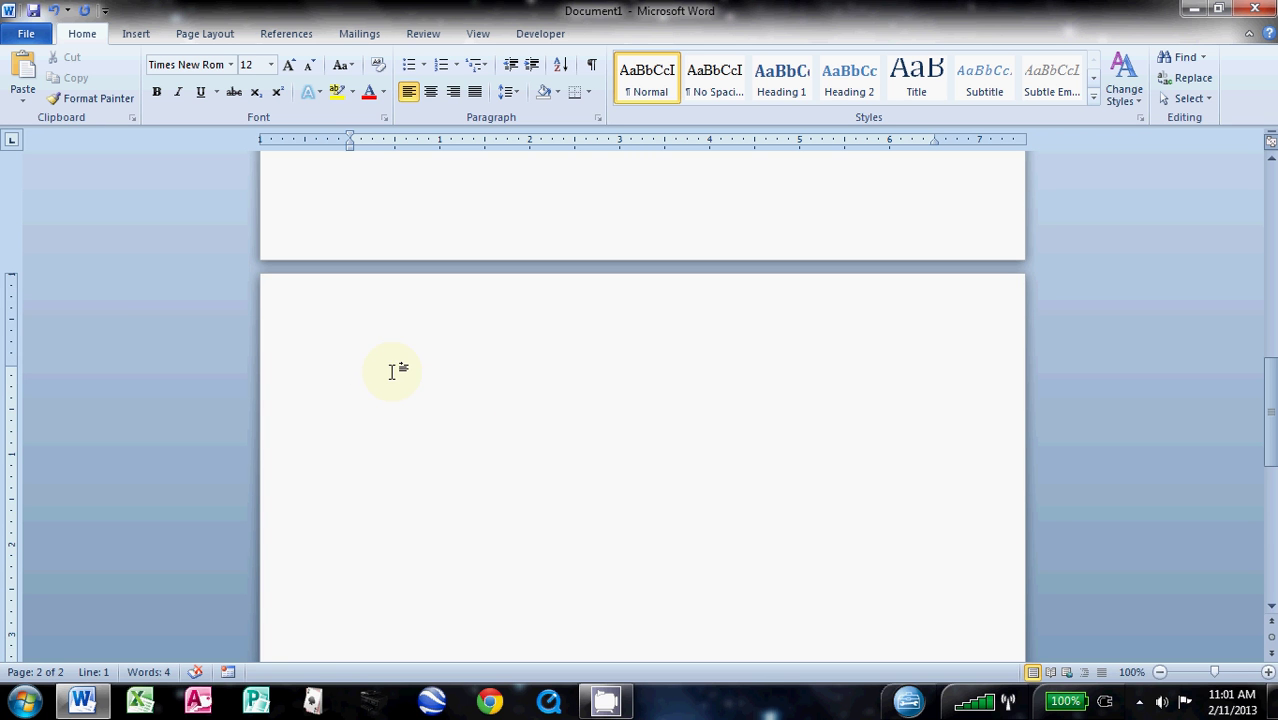
# Step: Give page 2's header the Blank (Three Columns) layout minus a placeholder and its tab
pyautogui.doubleClick(394, 315)
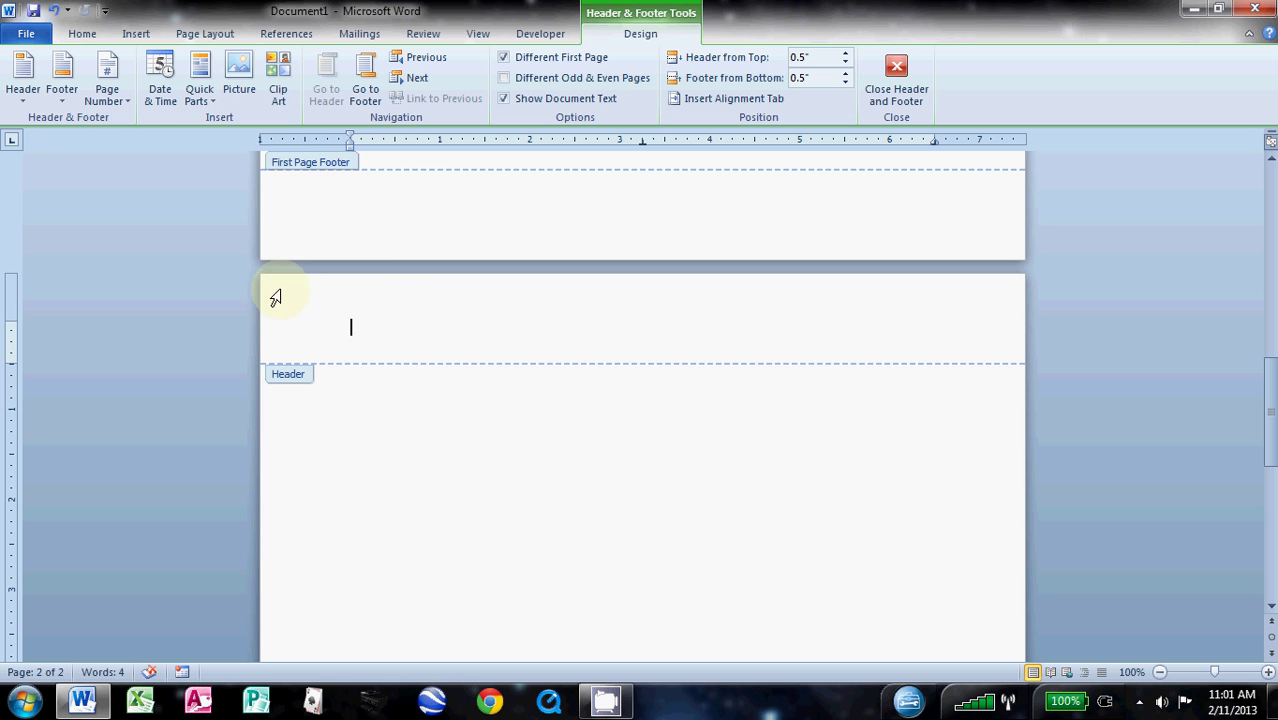
pyautogui.click(24, 90)
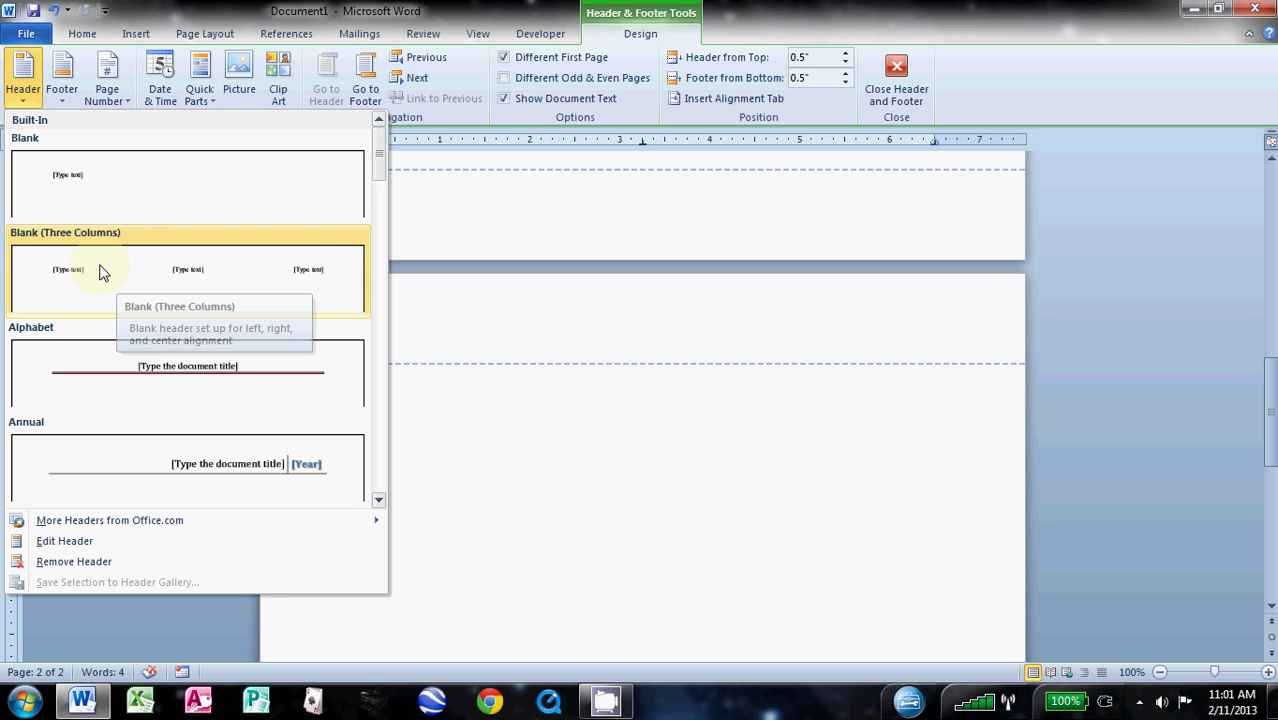
pyautogui.click(241, 264)
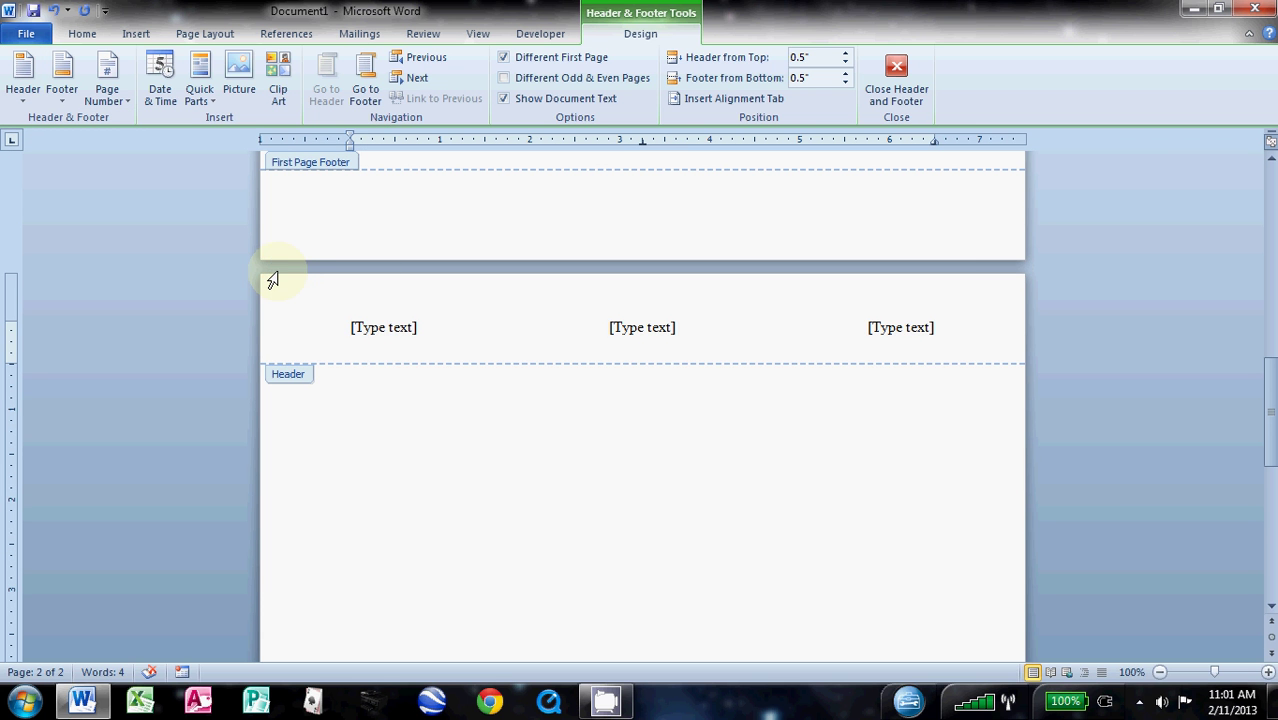
pyautogui.click(393, 327)
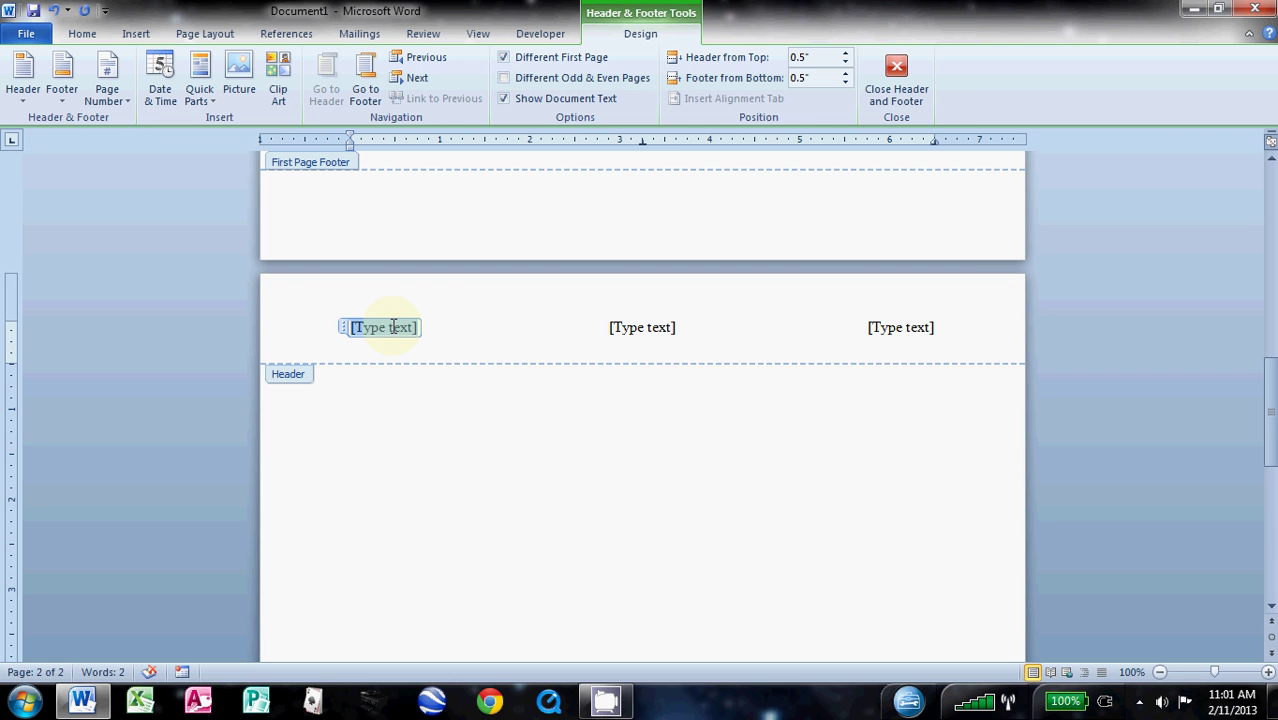
pyautogui.press('Delete')
pyautogui.hotkey('shift', 'Right')
pyautogui.press('Delete')
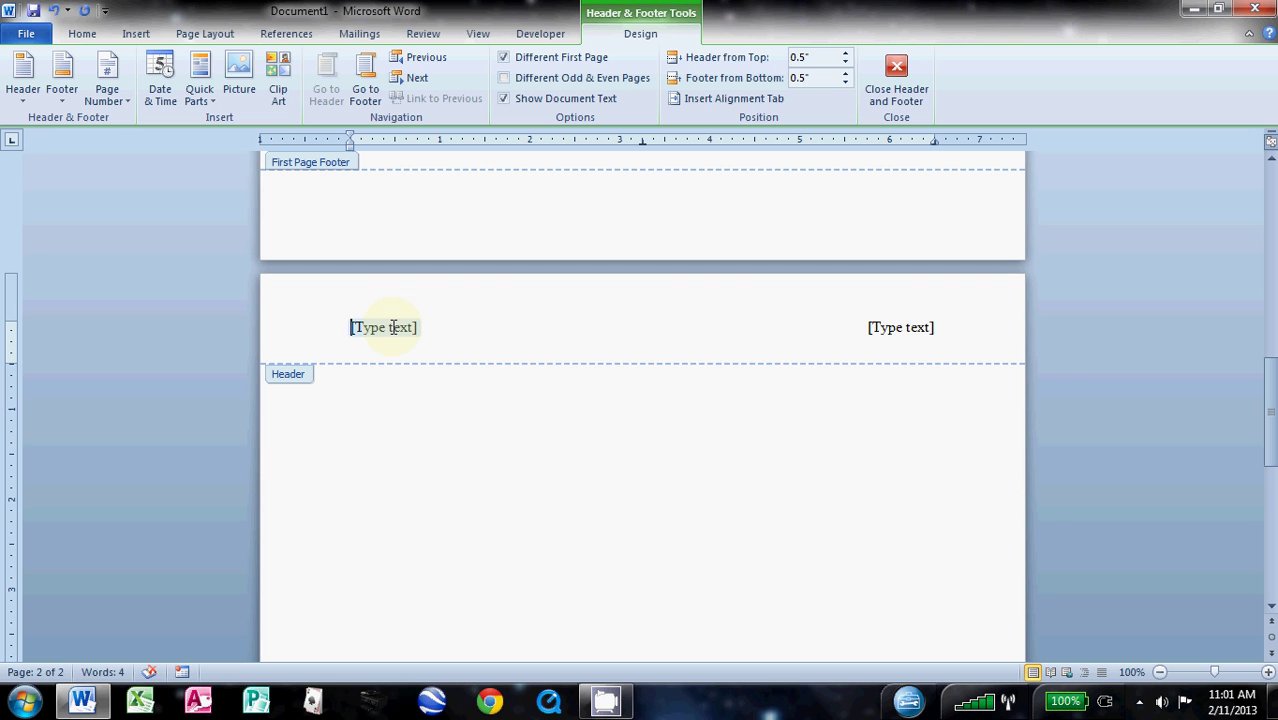
pyautogui.click(393, 327)
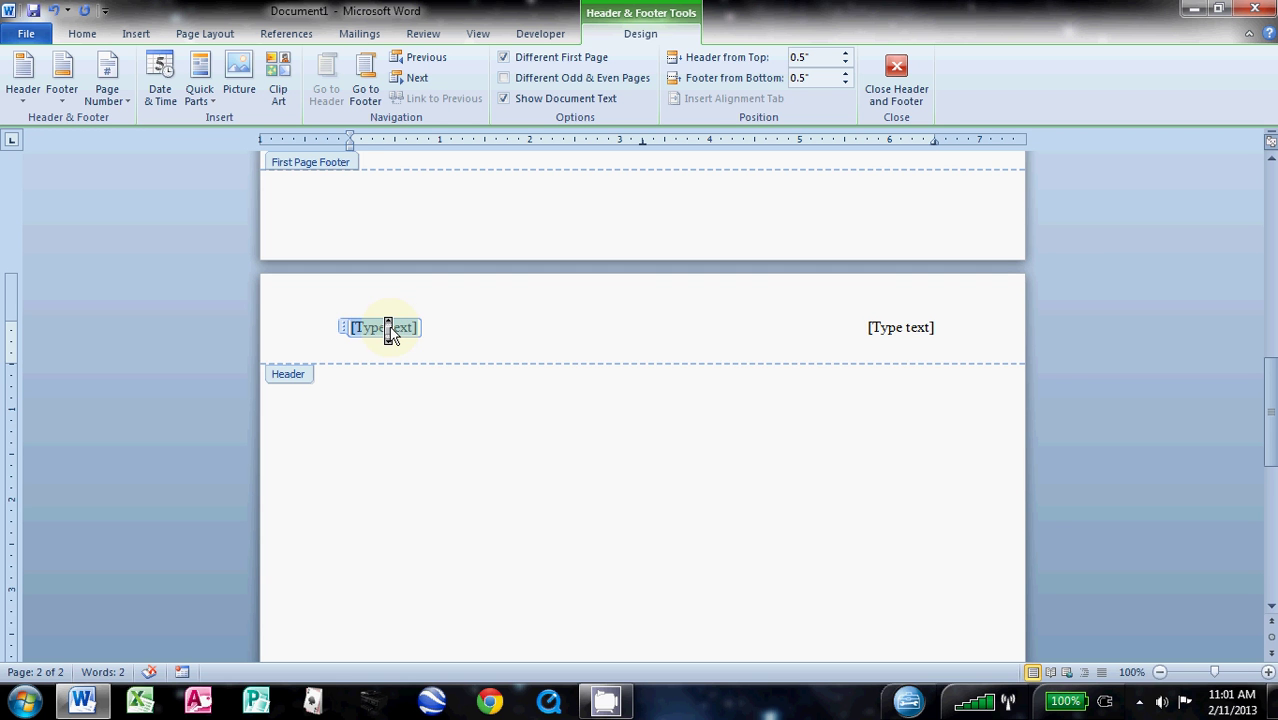
pyautogui.scroll(2, 391, 322)
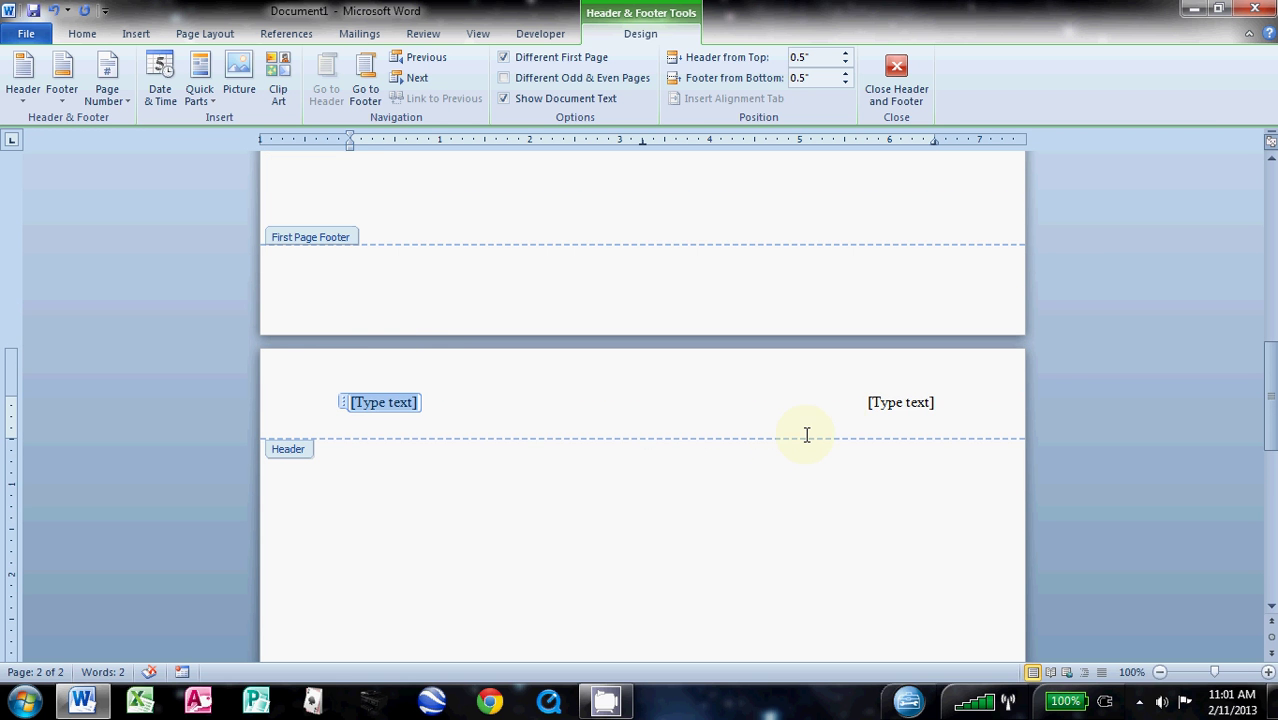
# Step: Copy 'SHORT VERSION OF TITLE' from the page-1 running head
pyautogui.moveTo(1271, 375); pyautogui.dragTo(1274, 200)
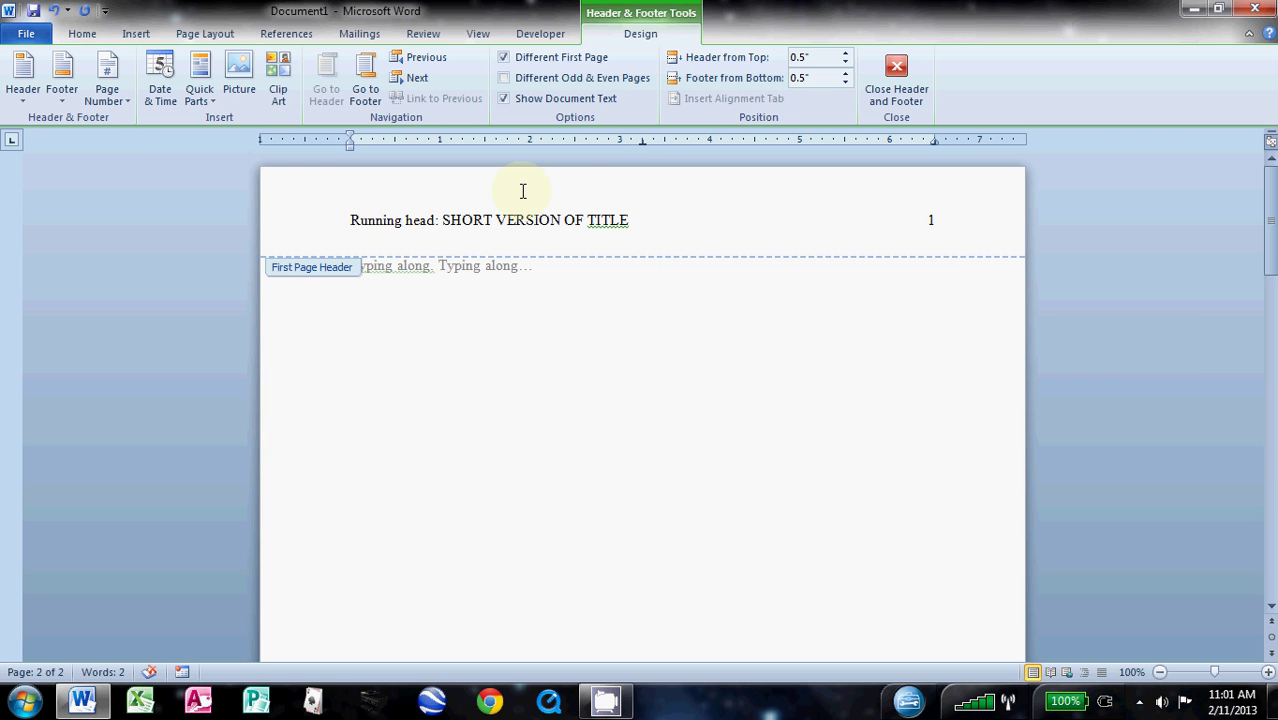
pyautogui.moveTo(463, 220)
pyautogui.mouseDown()
pyautogui.moveTo(440, 217)
pyautogui.moveTo(629, 218)
pyautogui.mouseUp()
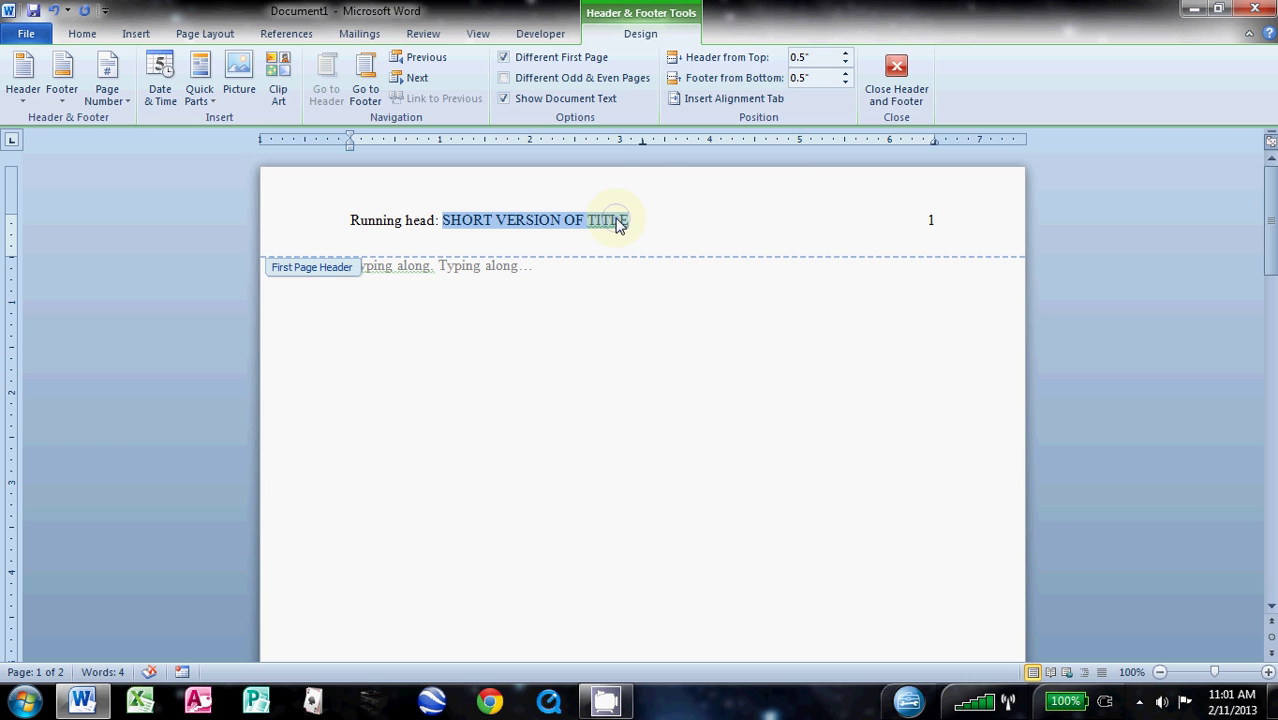
pyautogui.rightClick(622, 220)
pyautogui.click(648, 250)
# Step: Return to the page-2 header and select its left placeholder
pyautogui.moveTo(1269, 200); pyautogui.dragTo(1265, 365)
pyautogui.click(416, 449)
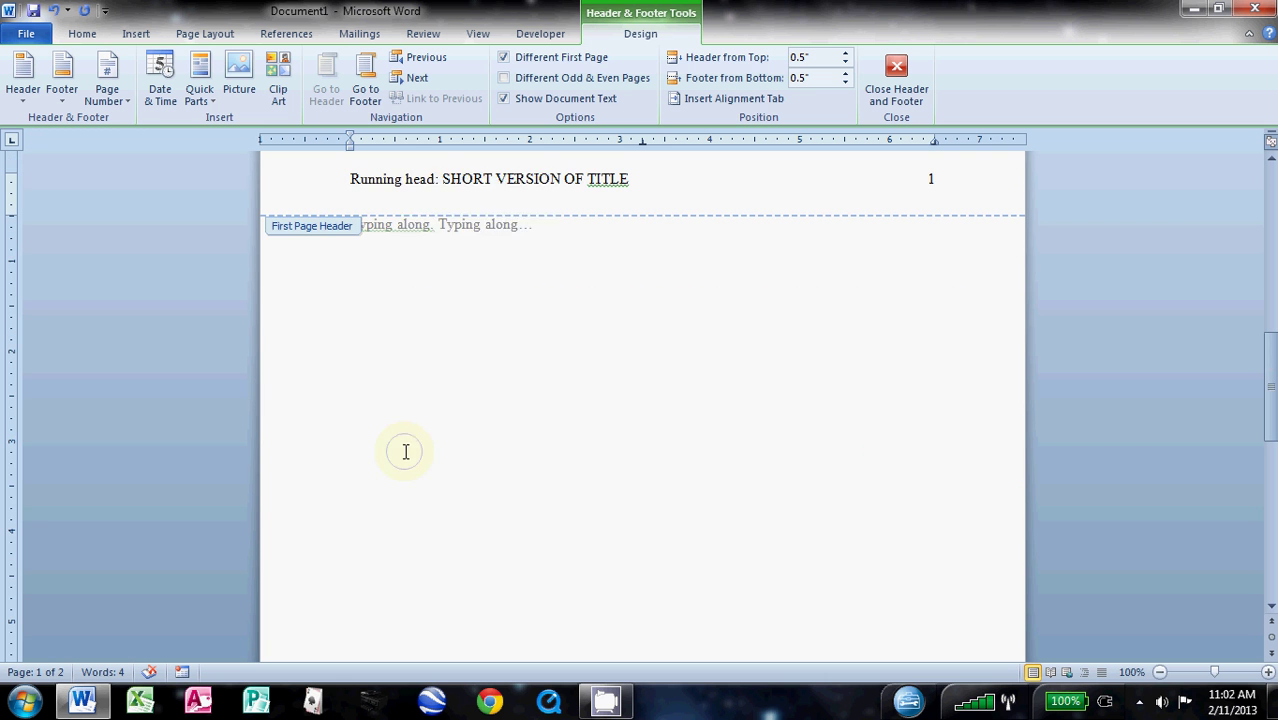
pyautogui.rightClick(405, 449)
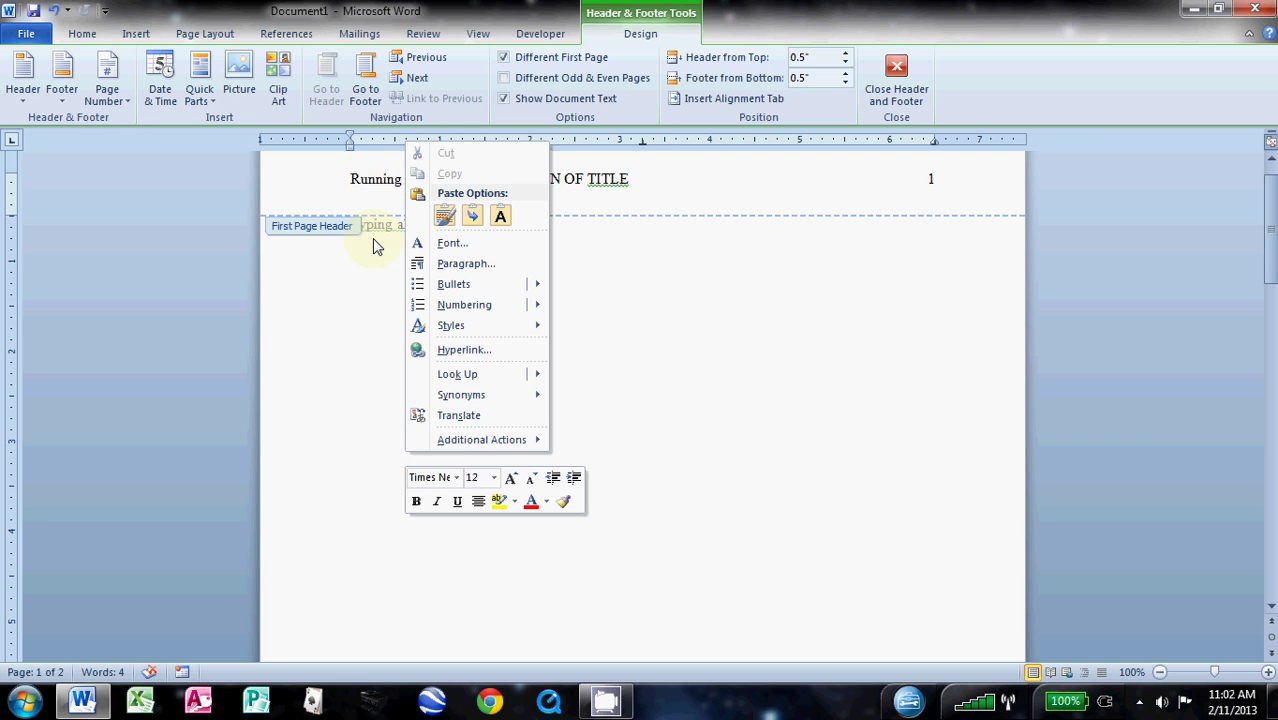
pyautogui.click(368, 302)
pyautogui.moveTo(1268, 235); pyautogui.dragTo(1270, 414)
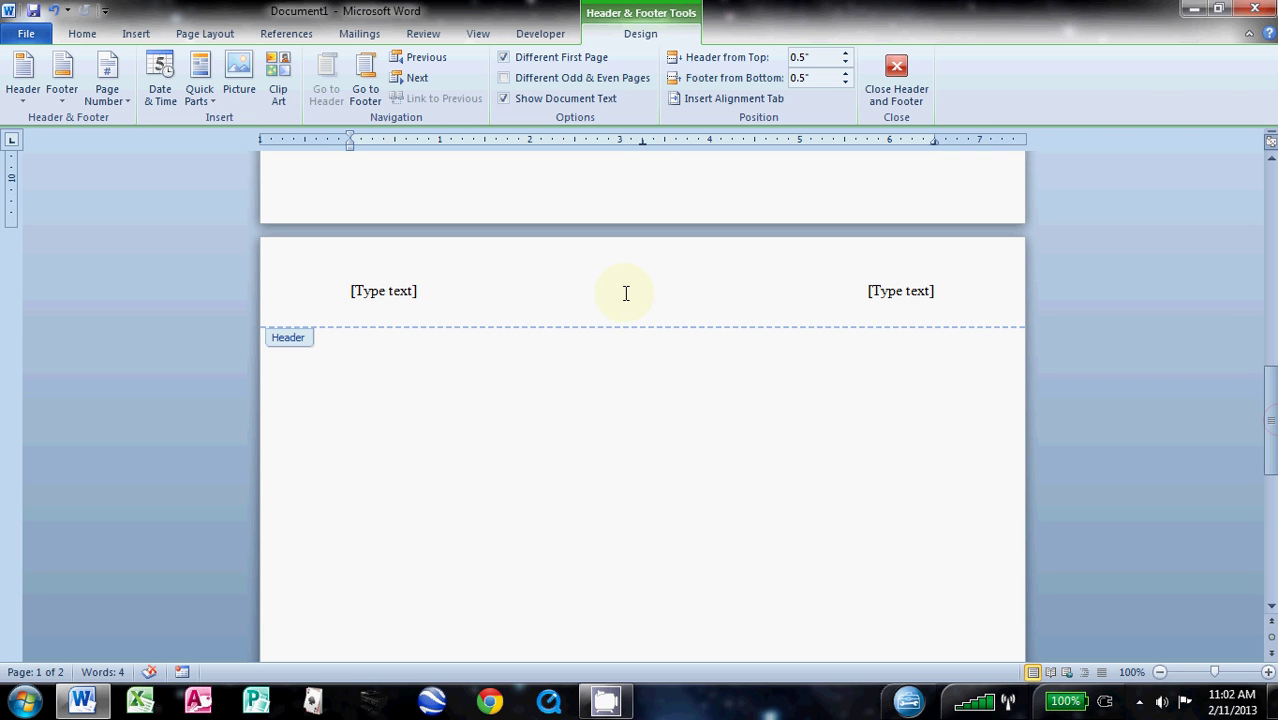
# Step: Paste the short title as Keep Text Only into the left page-2 placeholder
pyautogui.click(391, 290)
pyautogui.rightClick(367, 294)
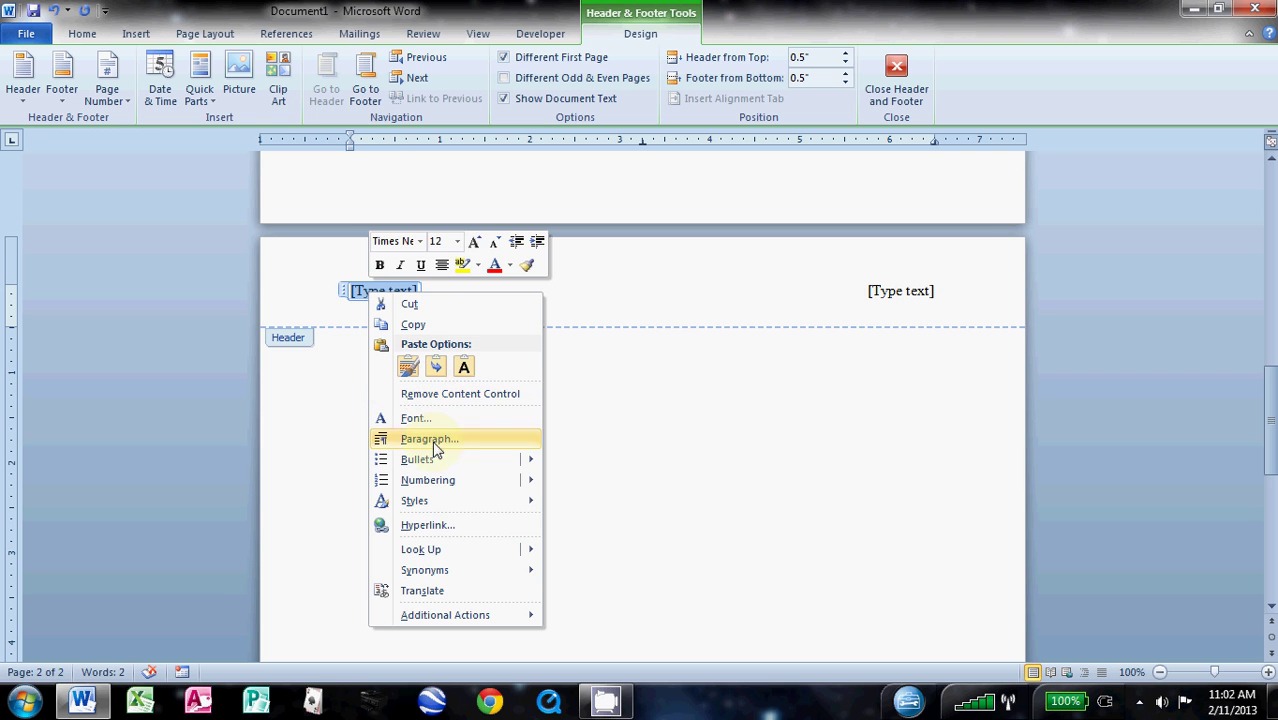
pyautogui.click(463, 368)
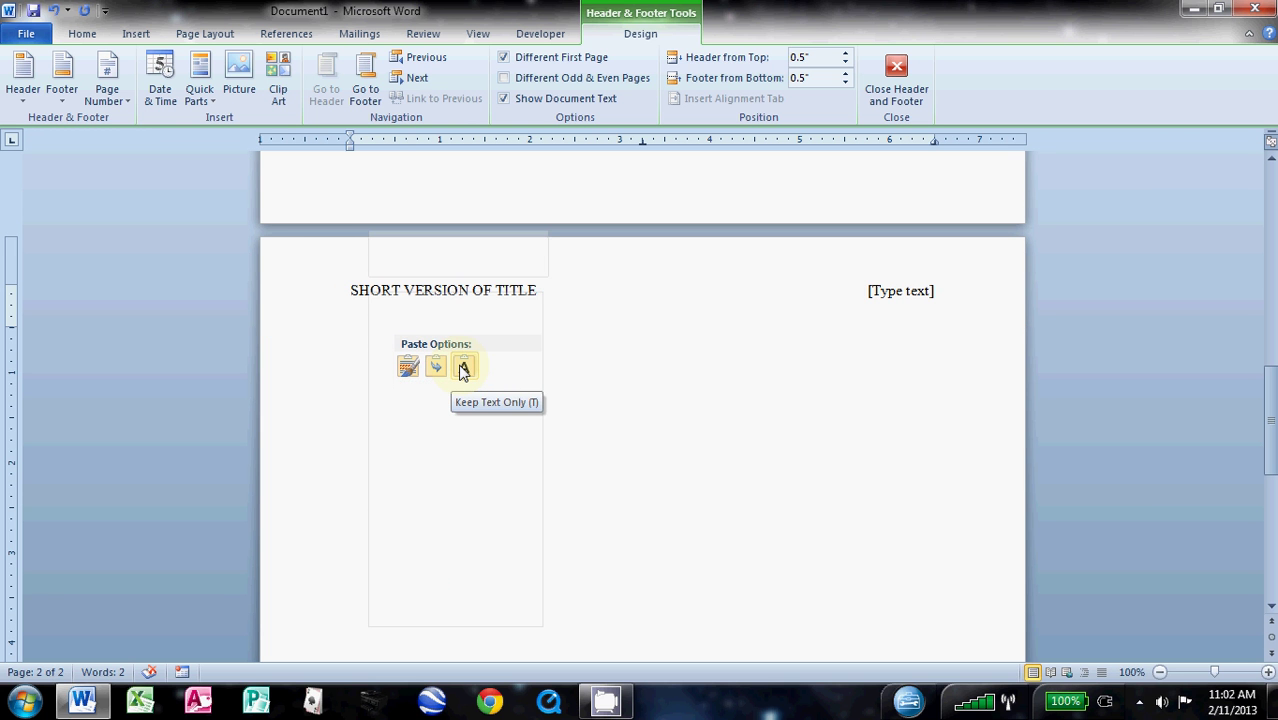
# Step: Insert a Plain Number page number at the right of the page-2 header
pyautogui.click(918, 293)
pyautogui.click(906, 292)
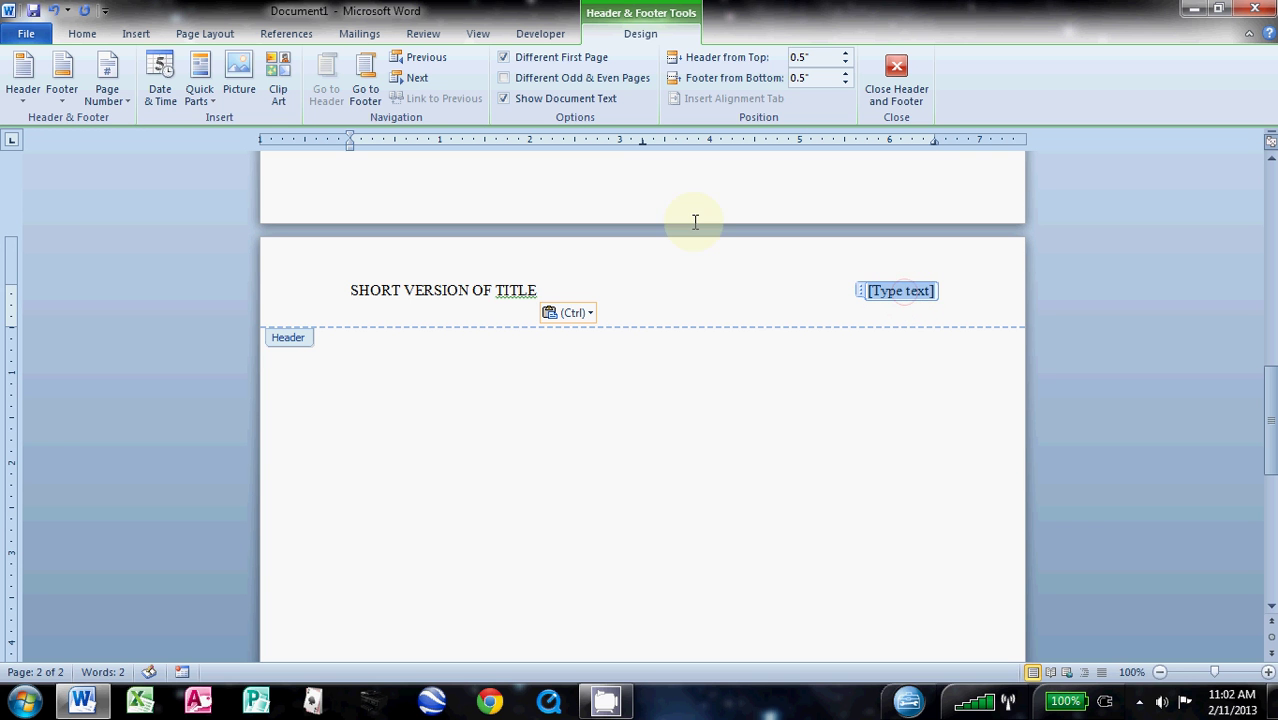
pyautogui.click(126, 100)
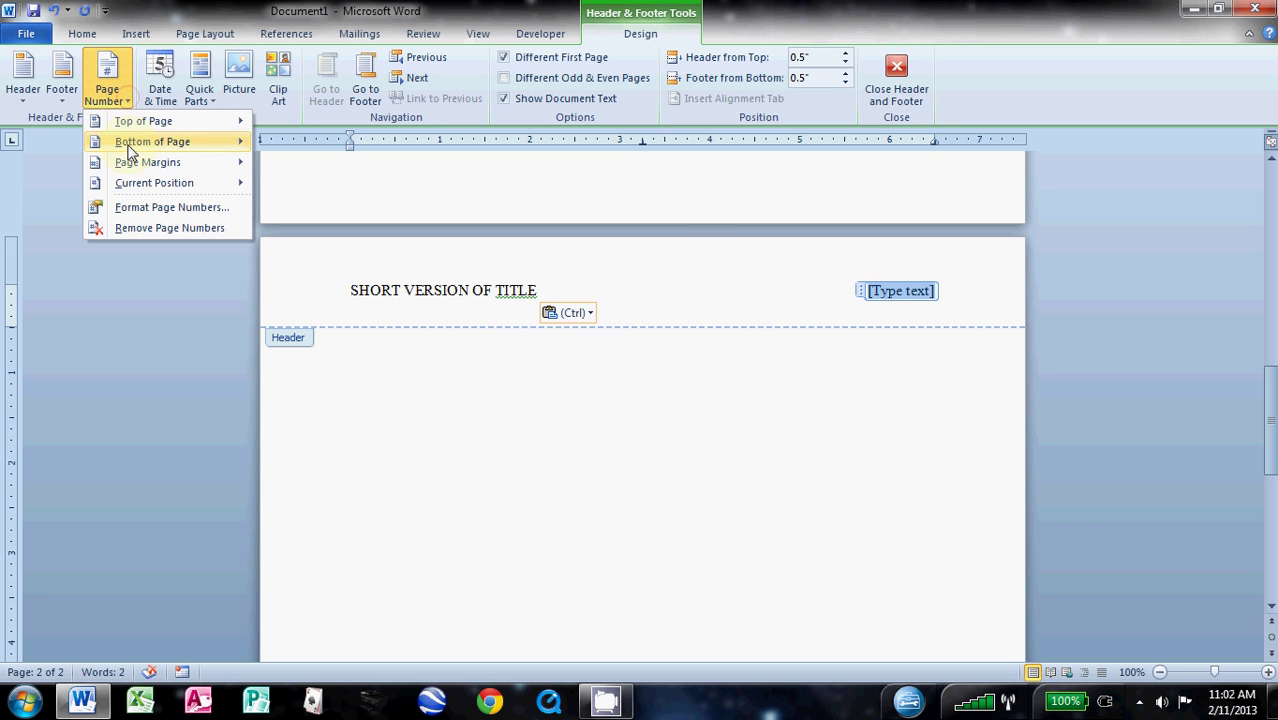
pyautogui.moveTo(137, 186)
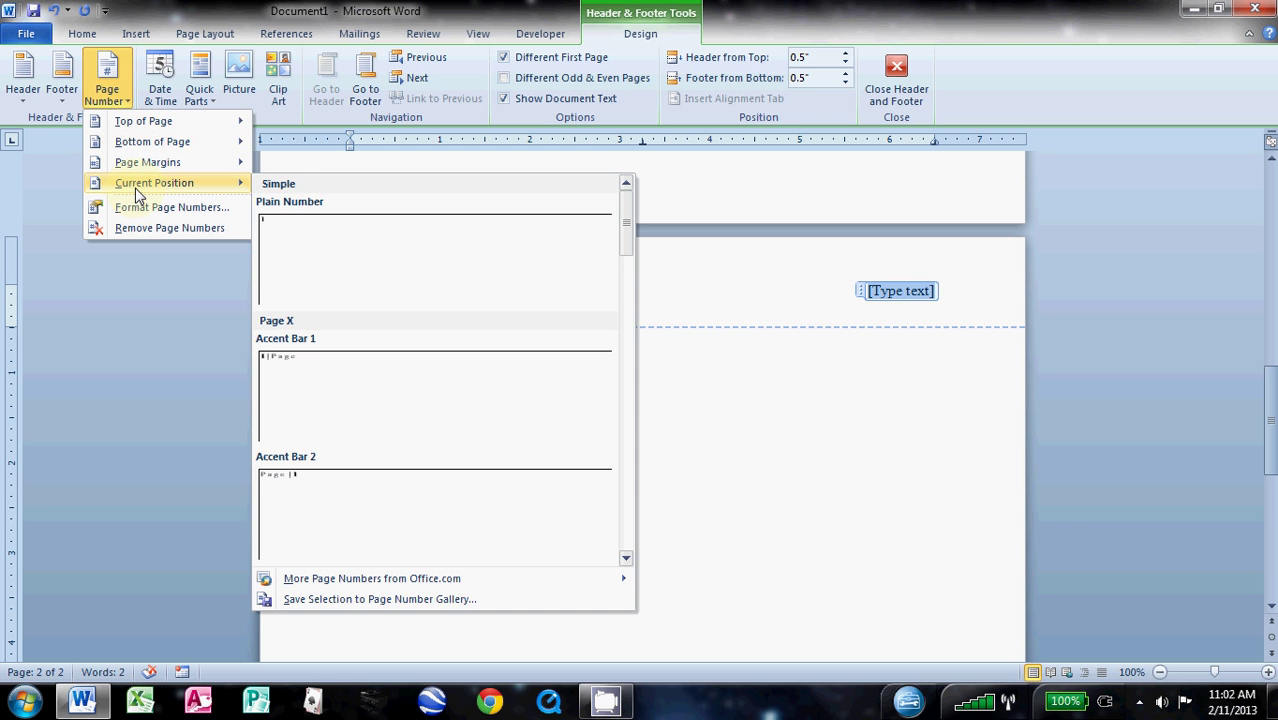
pyautogui.click(323, 242)
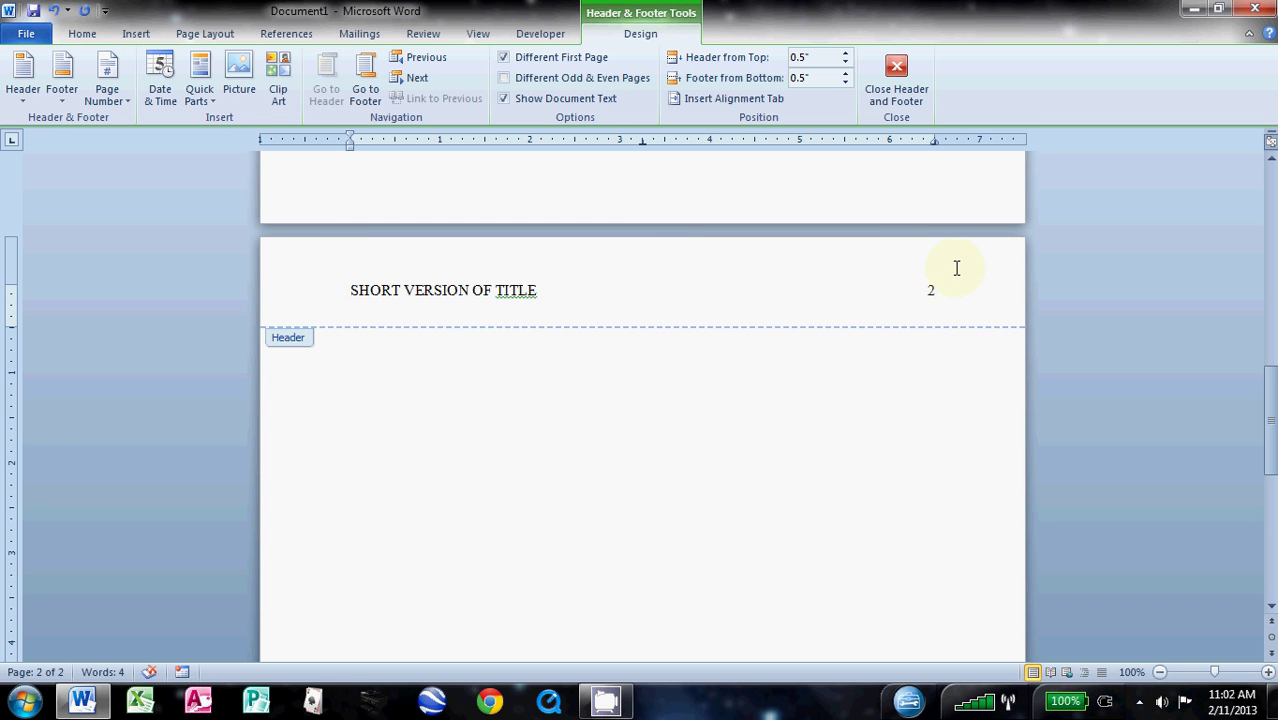
# Step: Leave the header and delete the 'Typing along' sample text from page 1
pyautogui.doubleClick(562, 380)
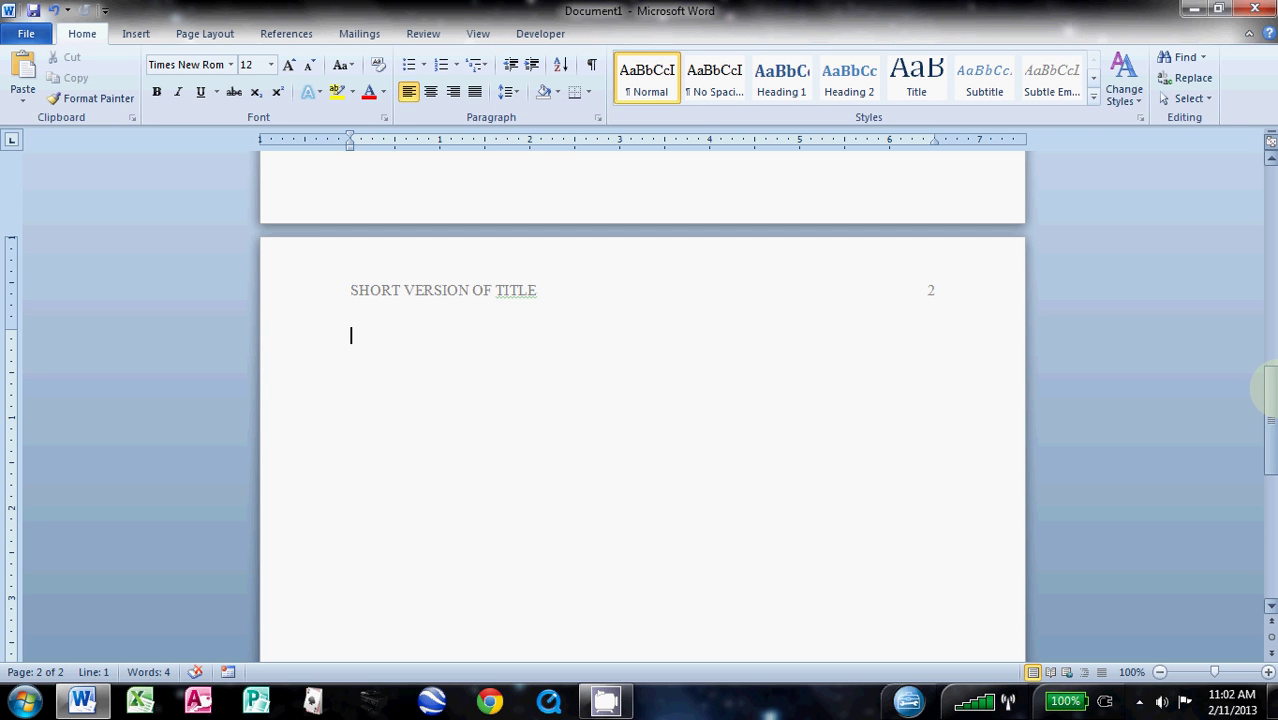
pyautogui.moveTo(1270, 390); pyautogui.dragTo(1268, 172)
pyautogui.moveTo(725, 277); pyautogui.dragTo(141, 242)
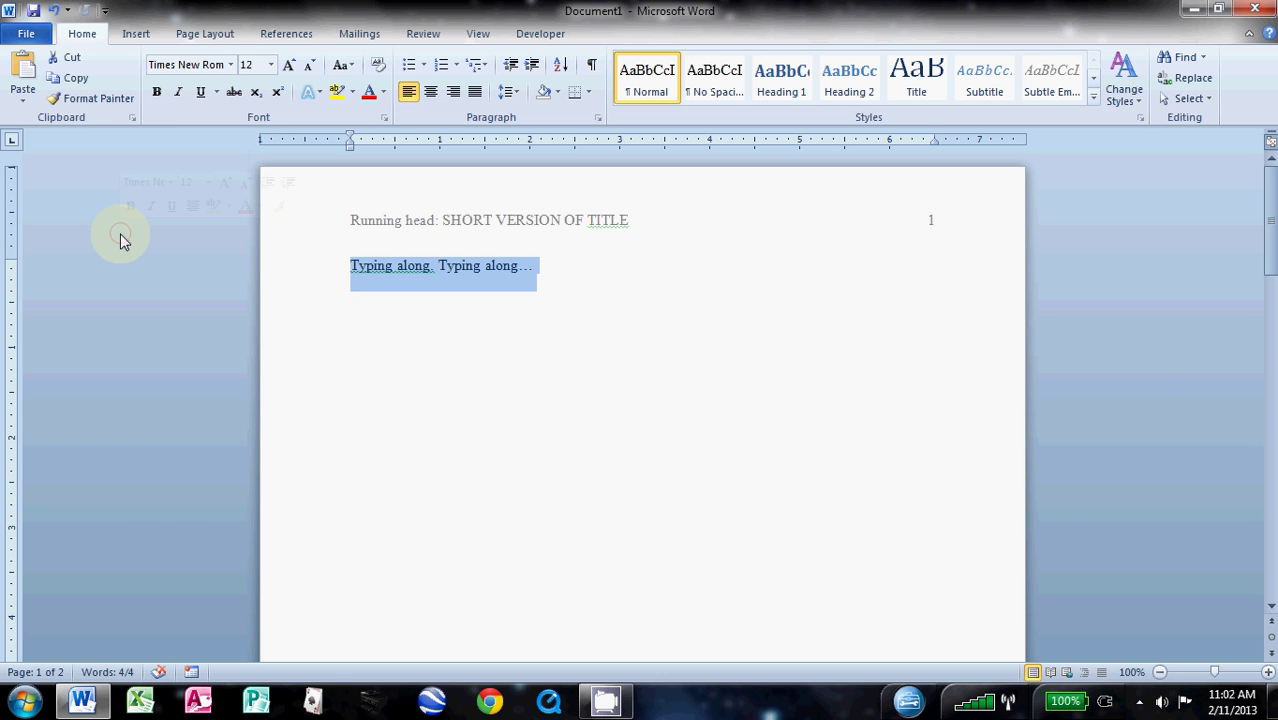
pyautogui.press('Delete')
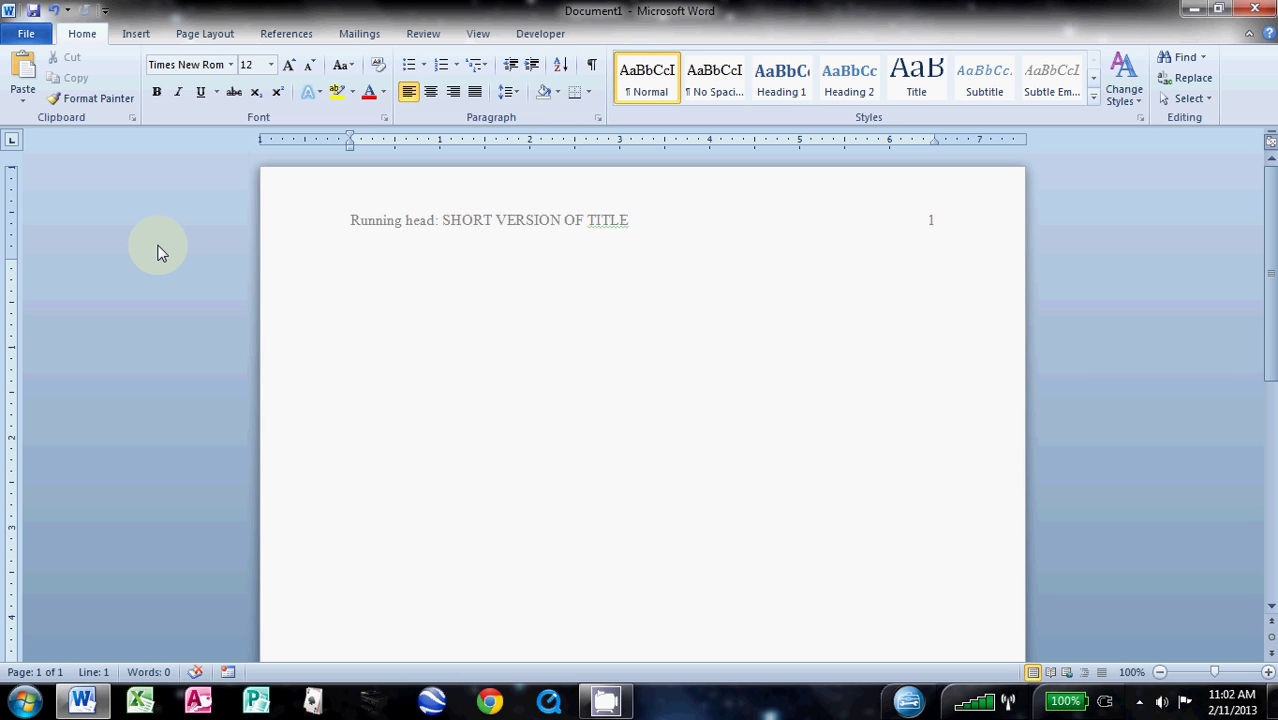